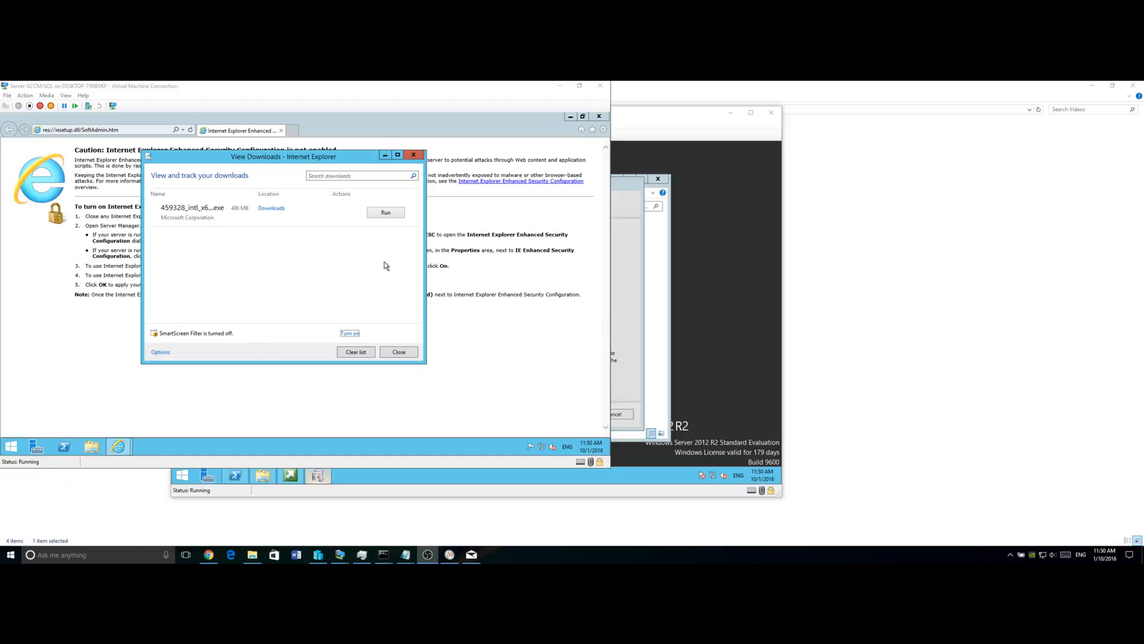
# Step: Try to extract the downloaded 459328_intl_x64_zip package straight from the browser's download list
pyautogui.click(382, 216)
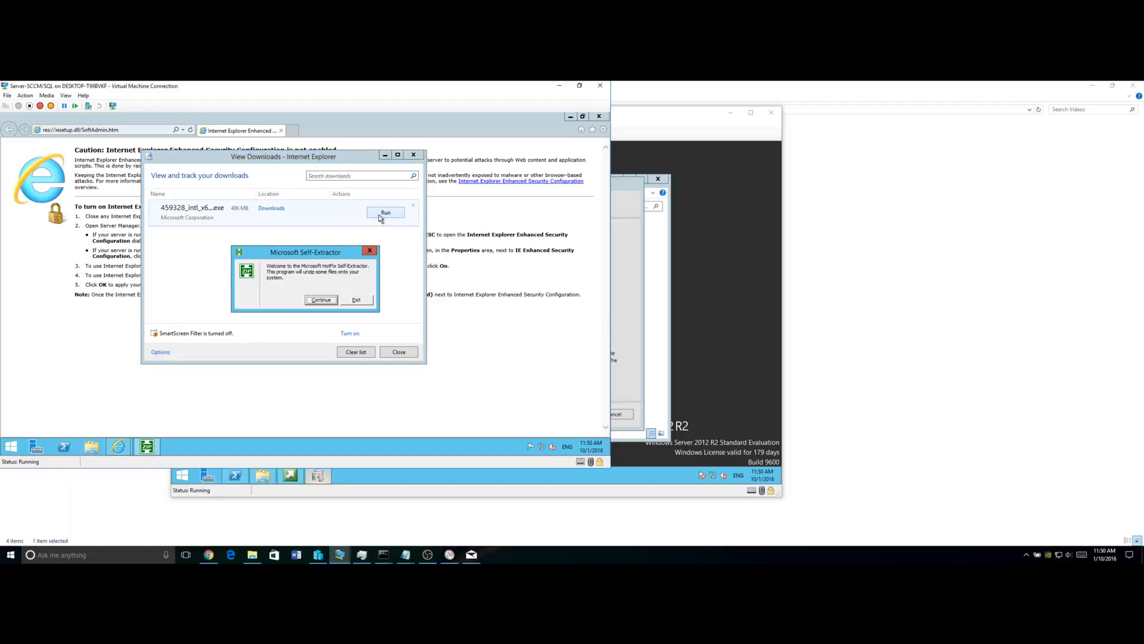
pyautogui.click(322, 300)
pyautogui.click(331, 301)
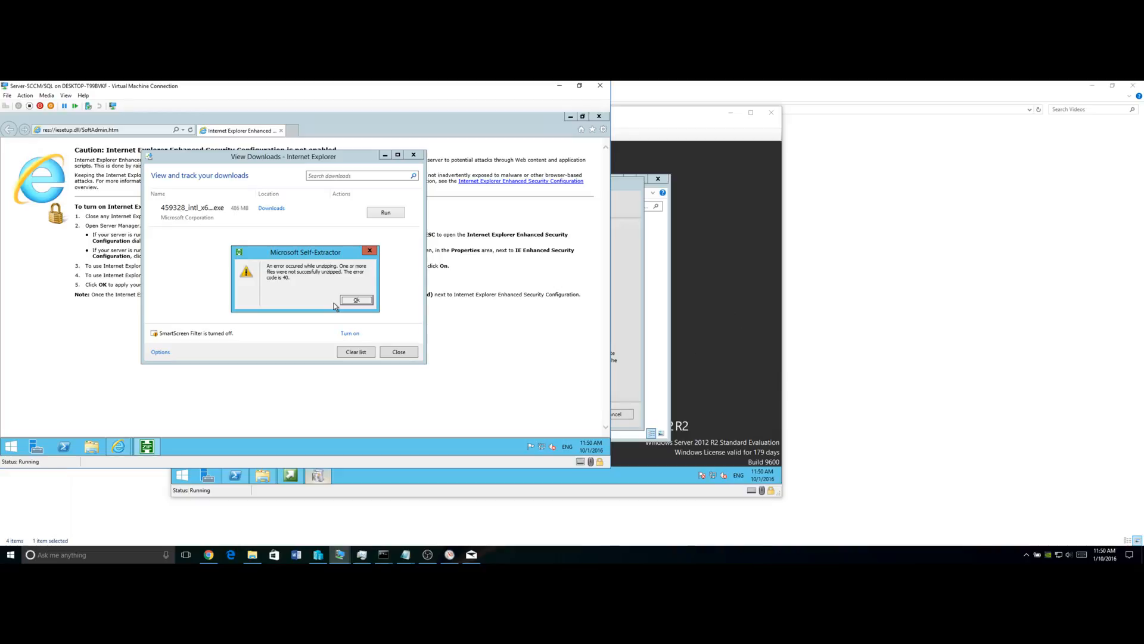
pyautogui.click(354, 302)
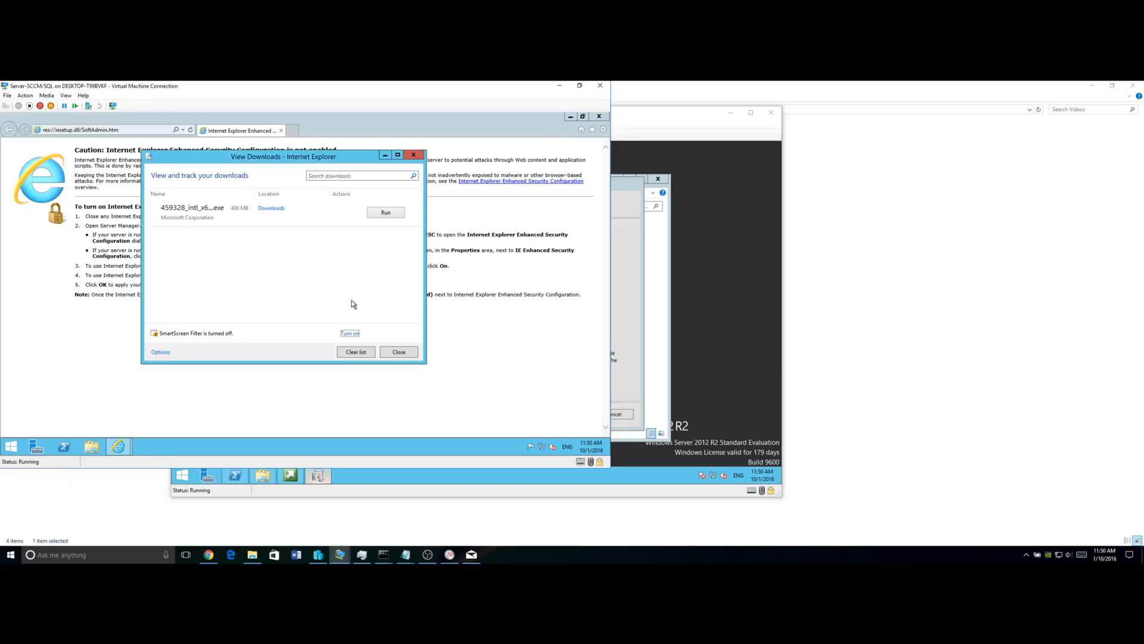
# Step: Run the 459328_intl_x64_zip package from the Downloads folder and extract it to a new folder, C:\SQLCU6
pyautogui.click(274, 208)
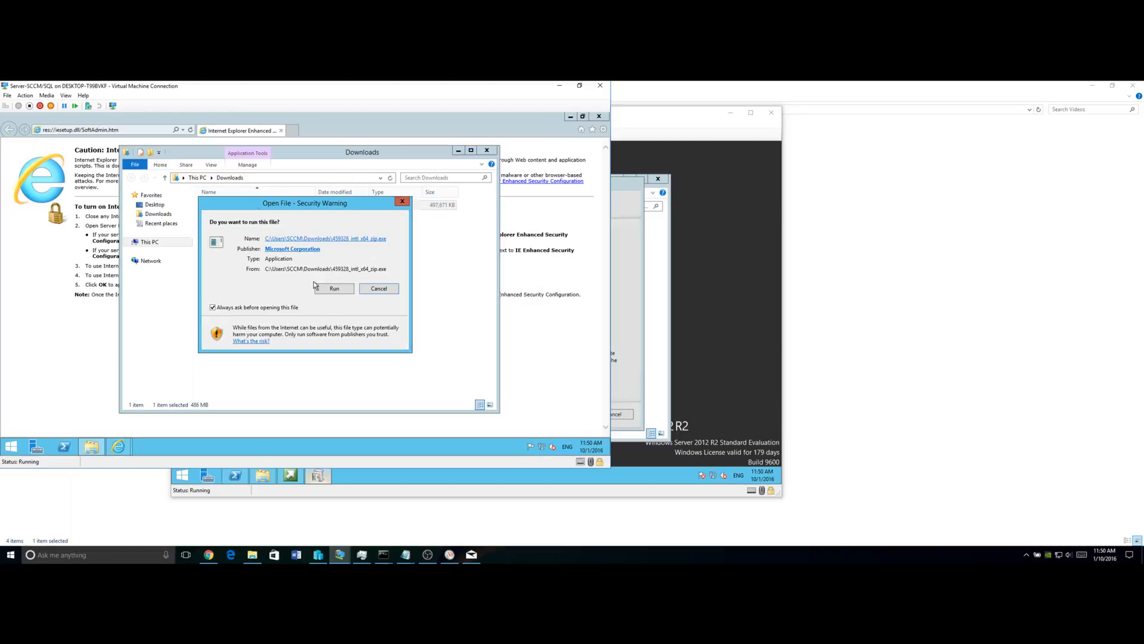
pyautogui.click(332, 290)
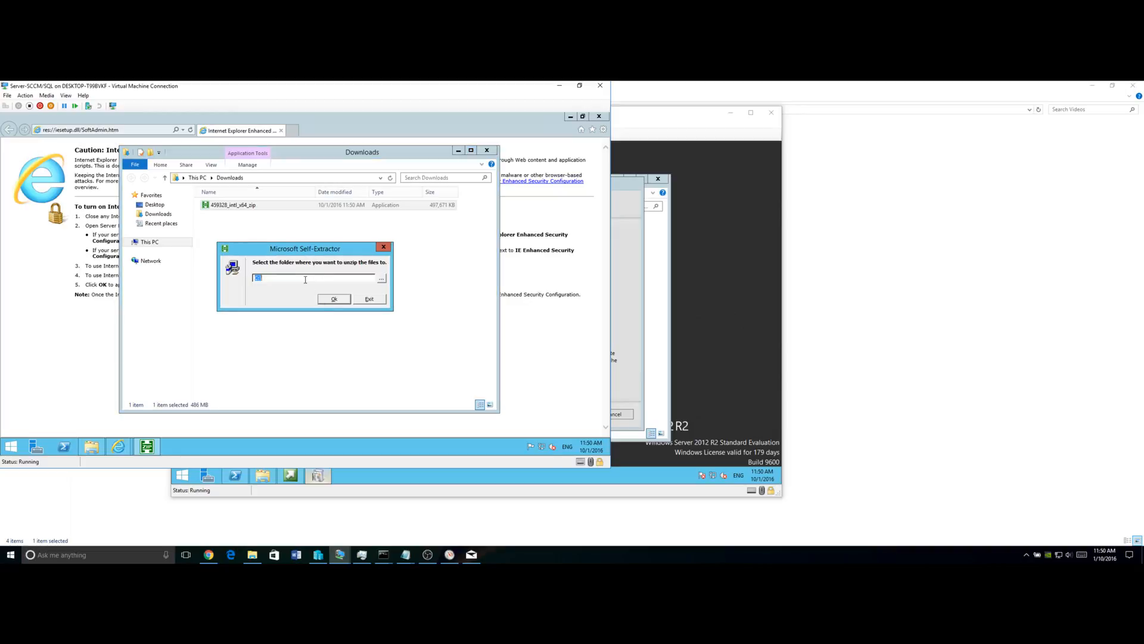
pyautogui.click(305, 278)
pyautogui.write('SQLCU6')
pyautogui.click(332, 299)
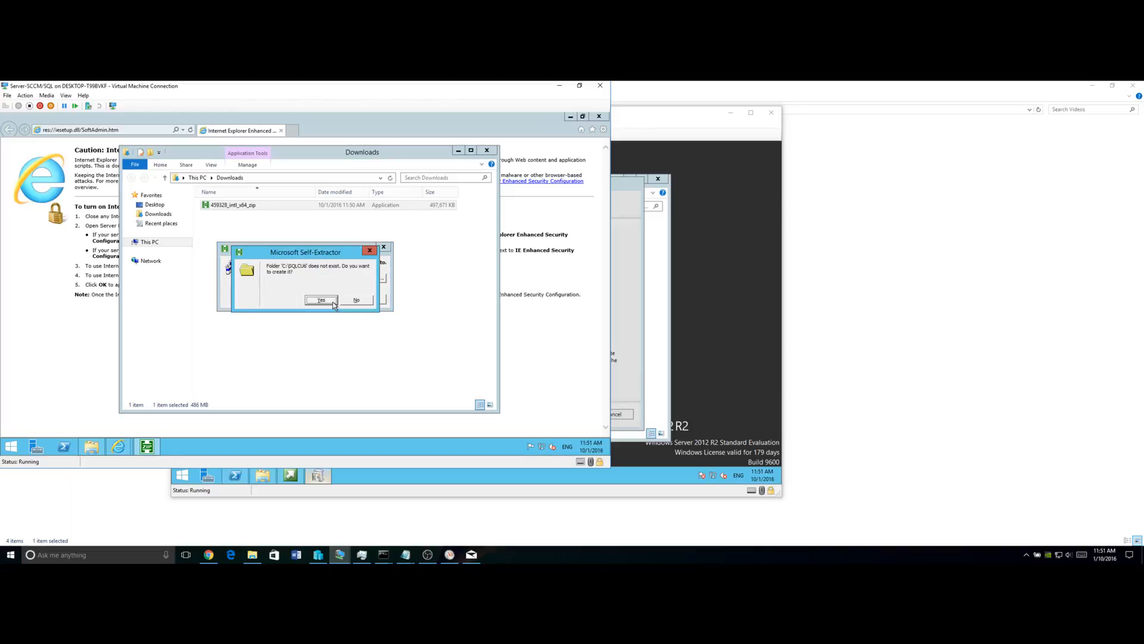
pyautogui.click(325, 301)
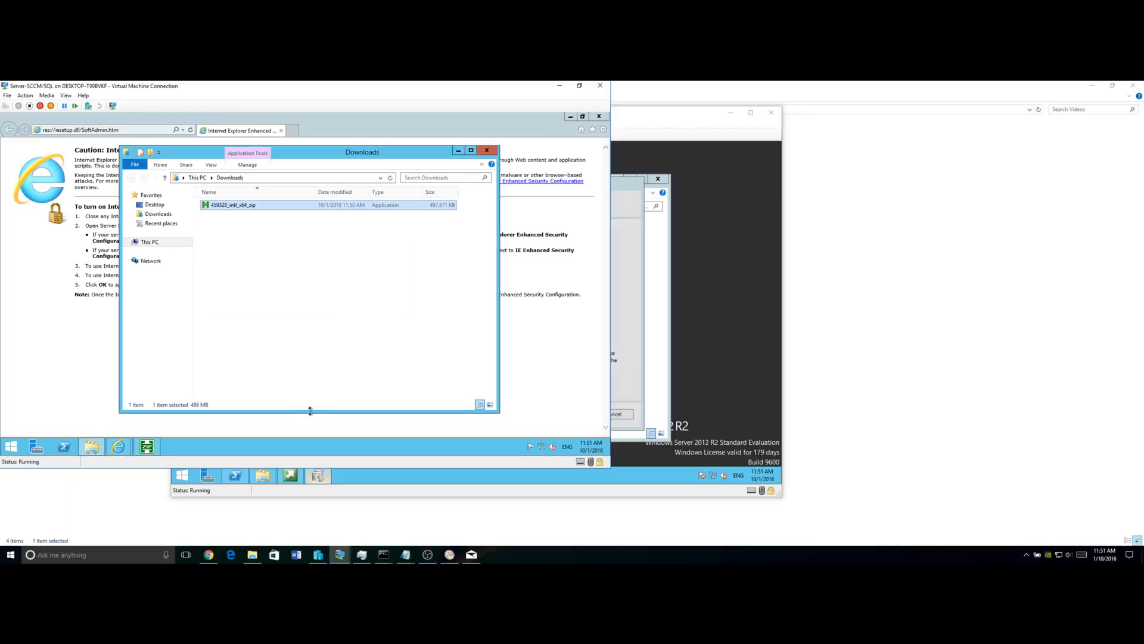
# Step: Launch the SQLServer2012-KB2728897-x64 installer from C:\SQLCU6 and allow it to make changes to the computer
pyautogui.click(149, 242)
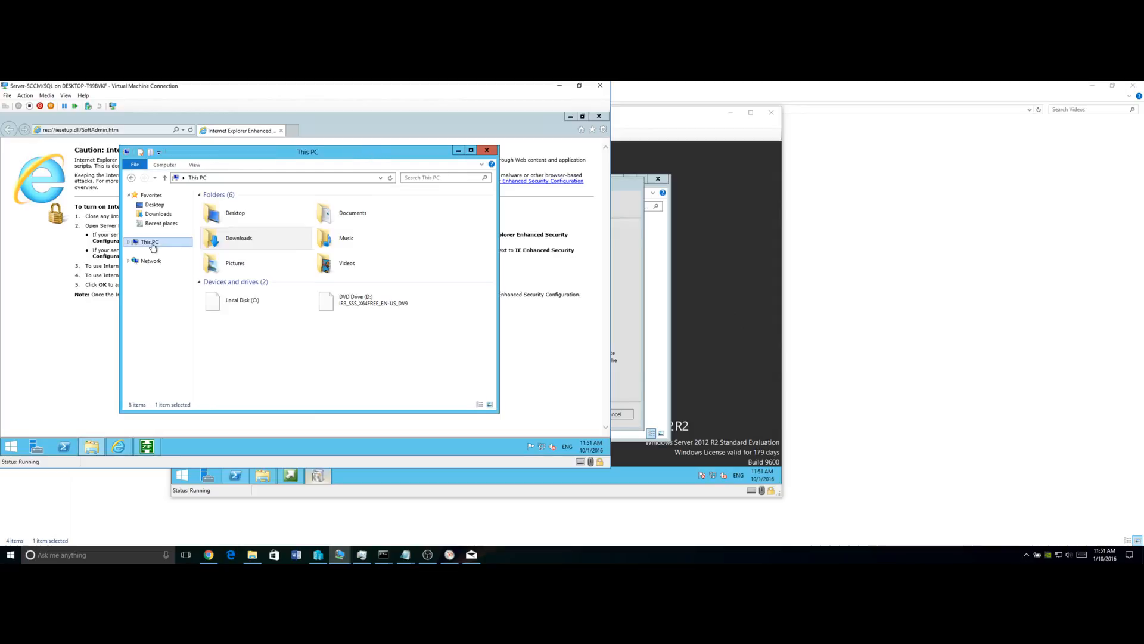
pyautogui.doubleClick(268, 304)
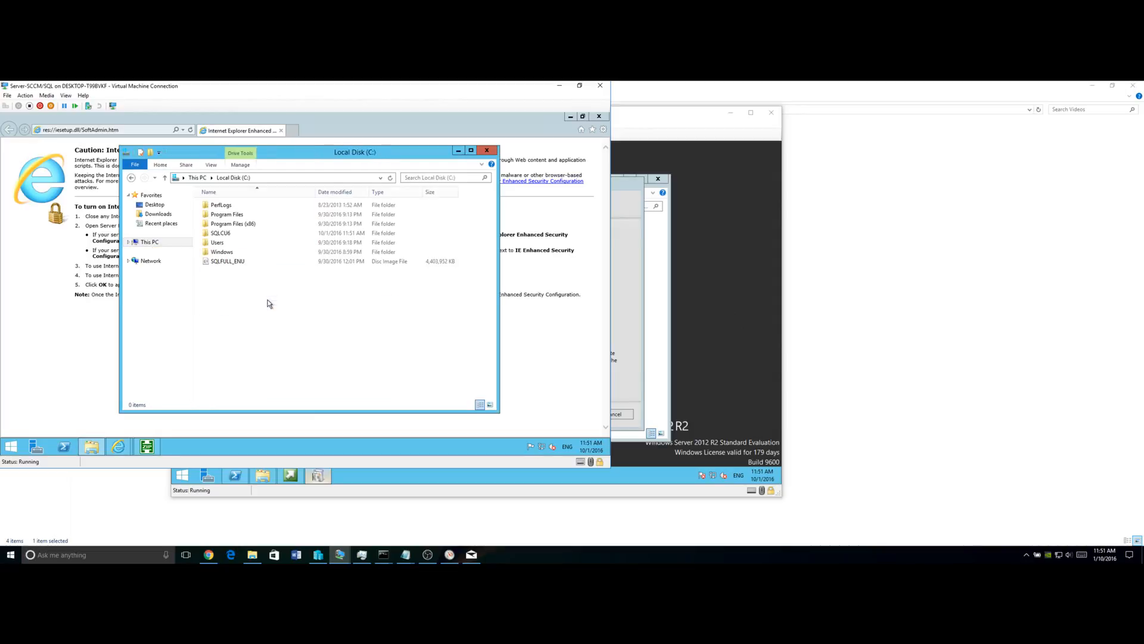
pyautogui.doubleClick(227, 233)
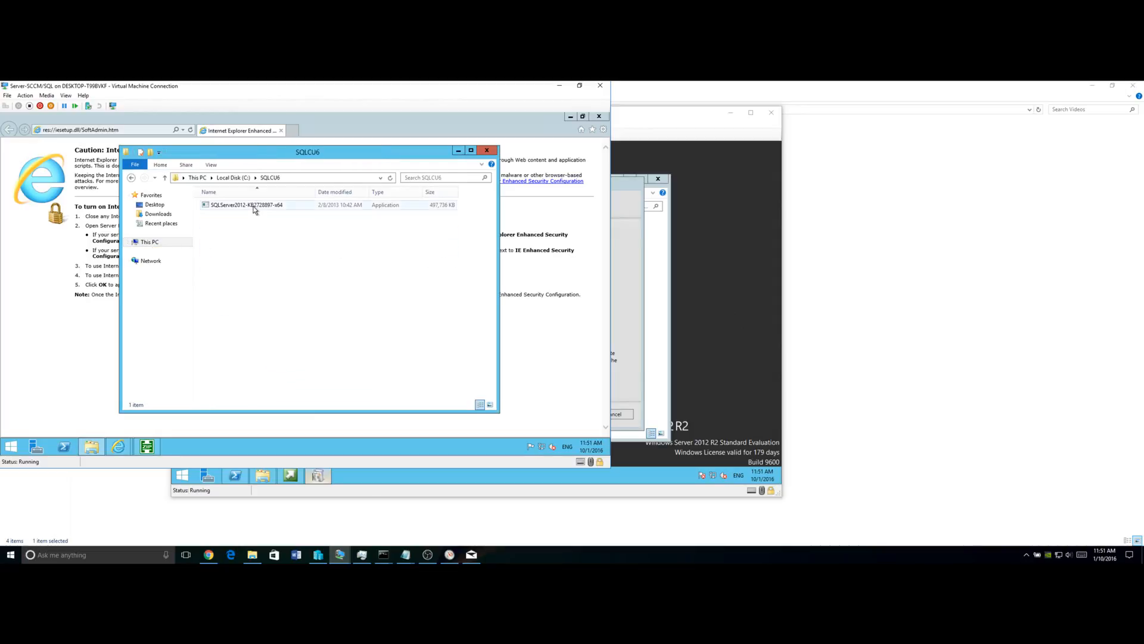
pyautogui.doubleClick(253, 205)
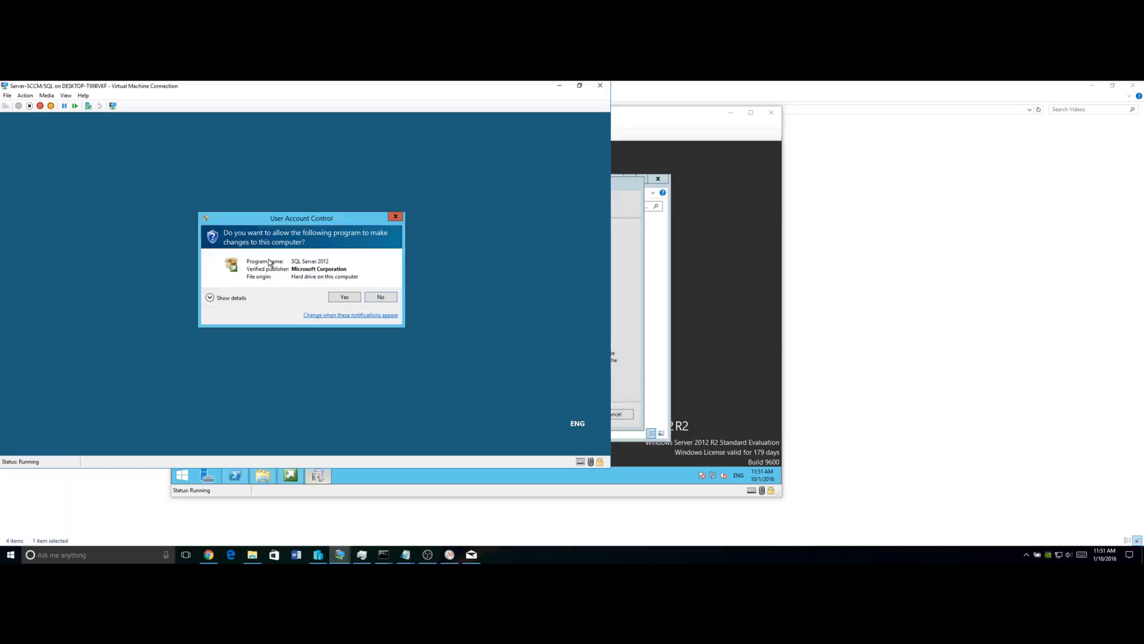
pyautogui.click(343, 298)
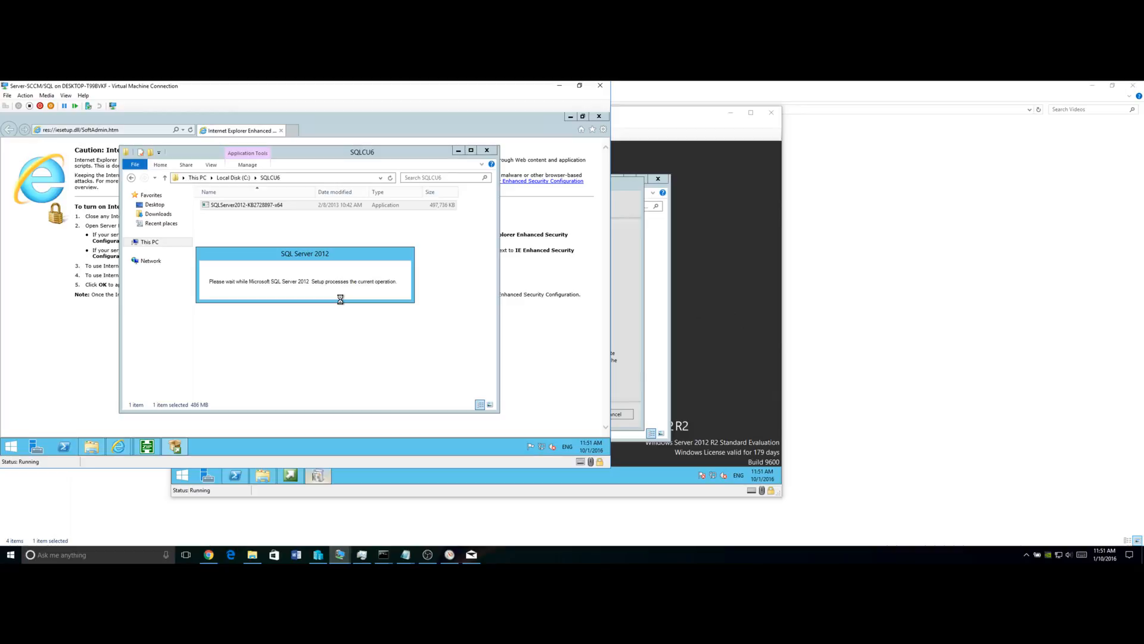
# Step: Check the server's CPU usage by logical processors and its memory usage in Task Manager while setup loads, and close it
pyautogui.rightClick(325, 444)
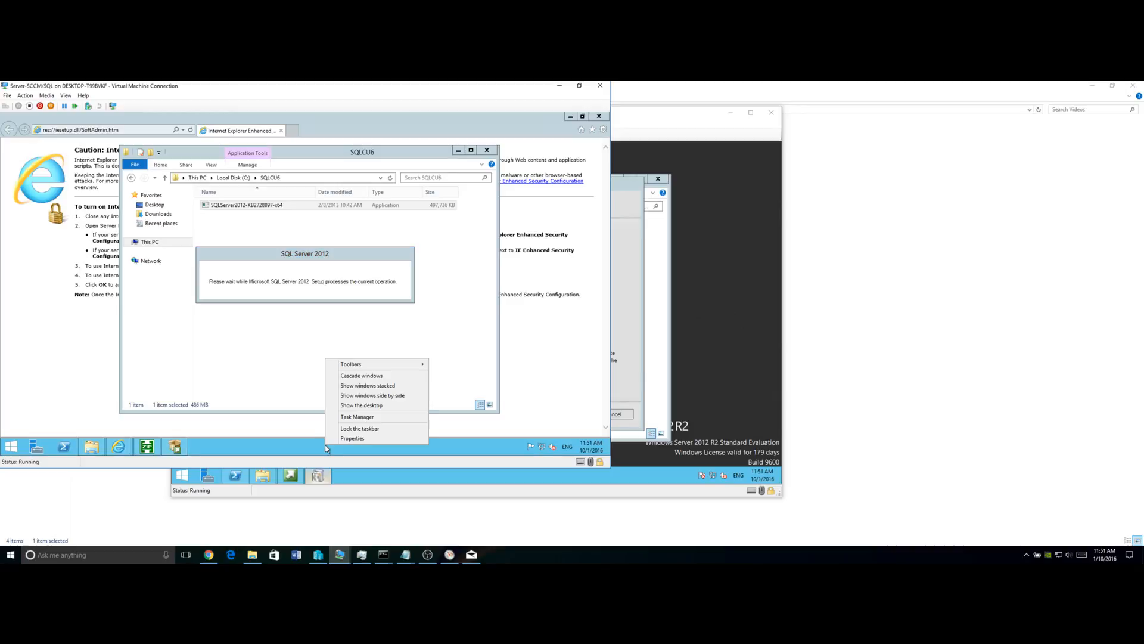
pyautogui.click(366, 419)
pyautogui.click(97, 333)
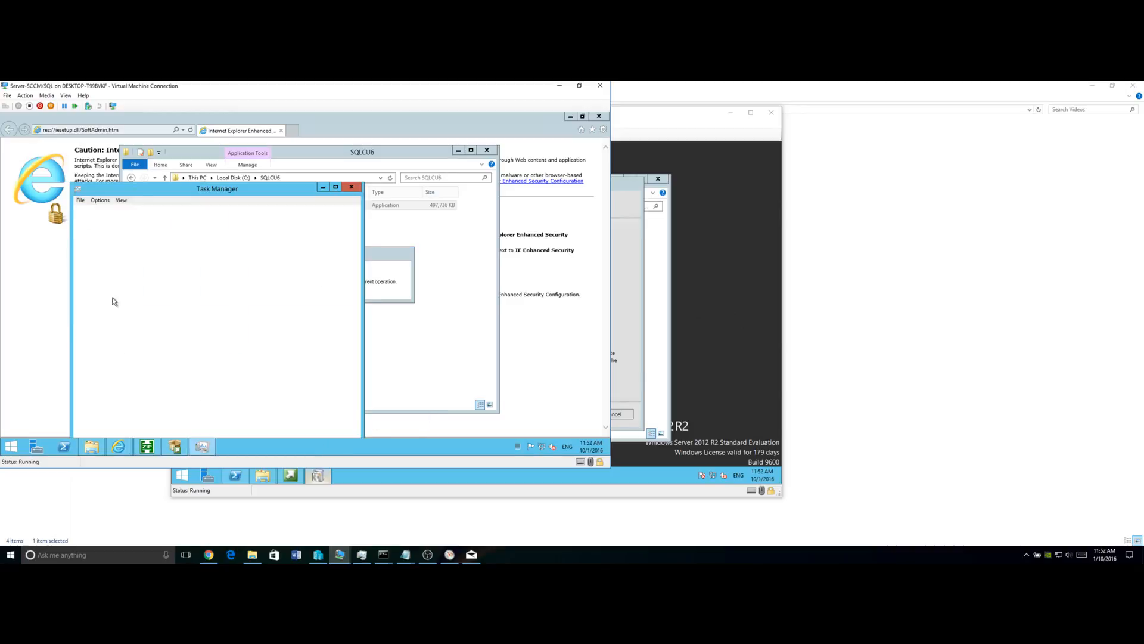
pyautogui.click(119, 212)
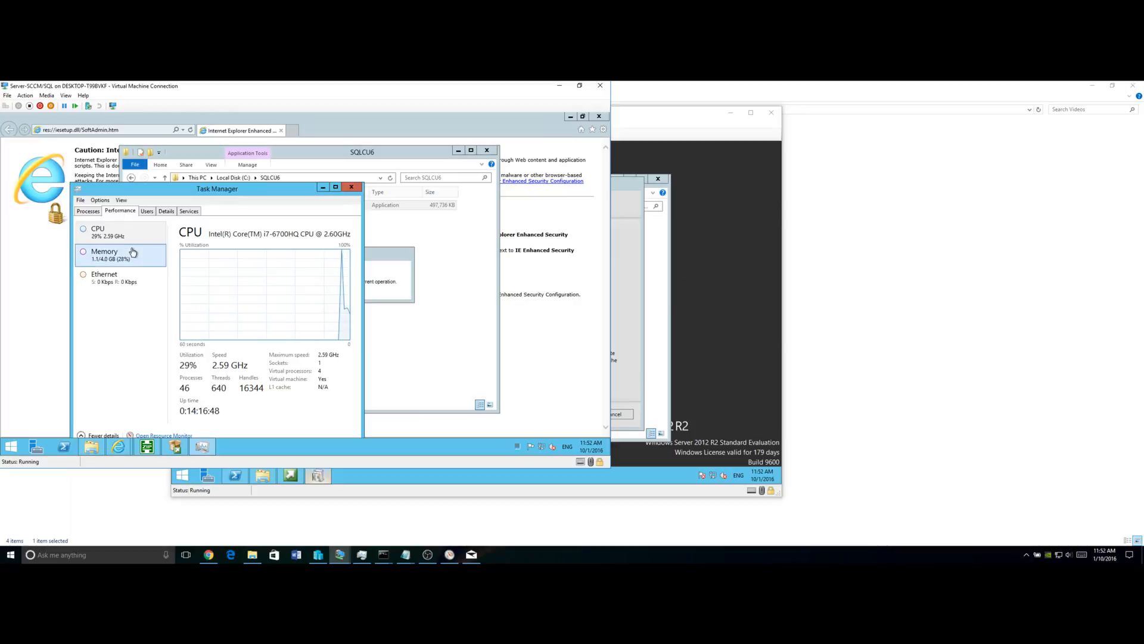
pyautogui.rightClick(241, 273)
pyautogui.moveTo(247, 280)
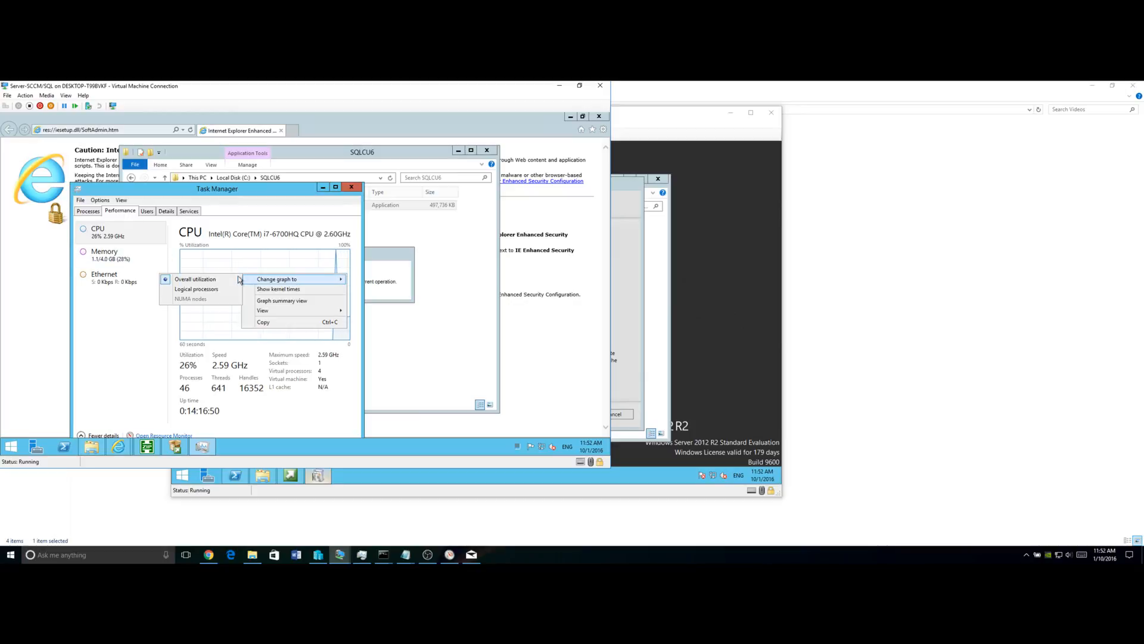
pyautogui.click(209, 288)
pyautogui.click(144, 255)
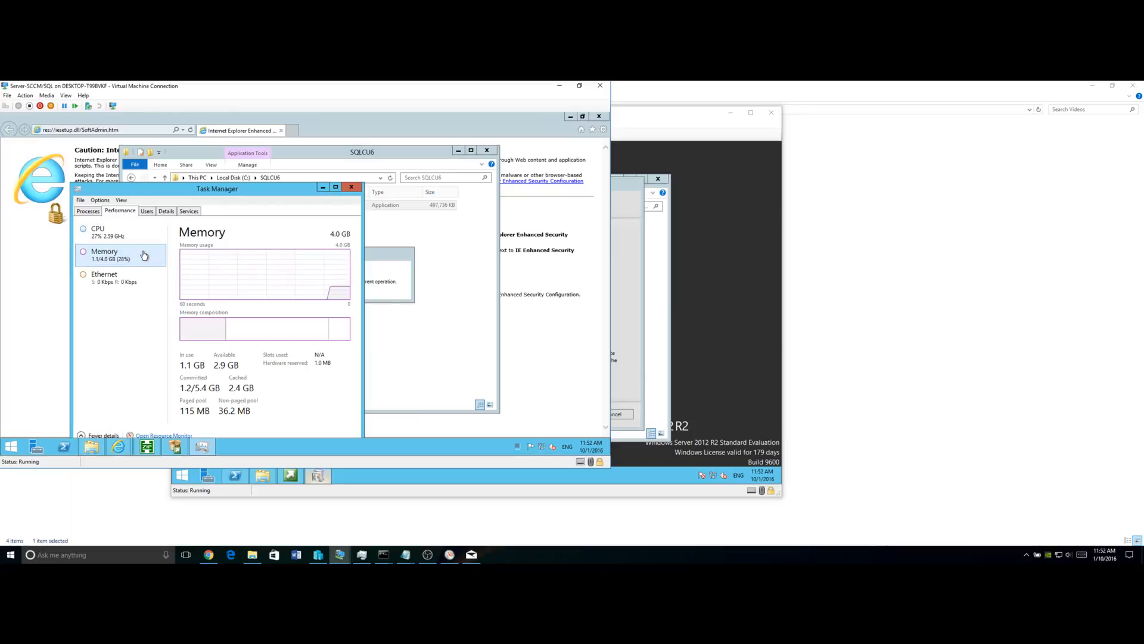
pyautogui.click(356, 184)
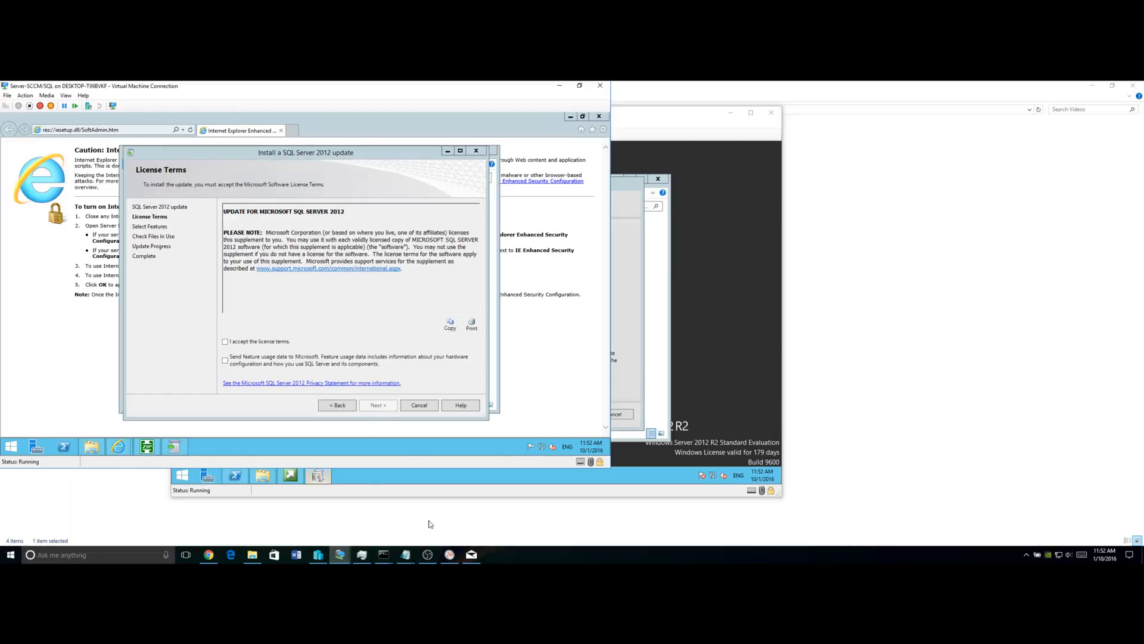
# Step: Accept the license terms, install the SQL Server 2012 update on the MSSQLSERVER instance, and close the completed installer
pyautogui.click(254, 341)
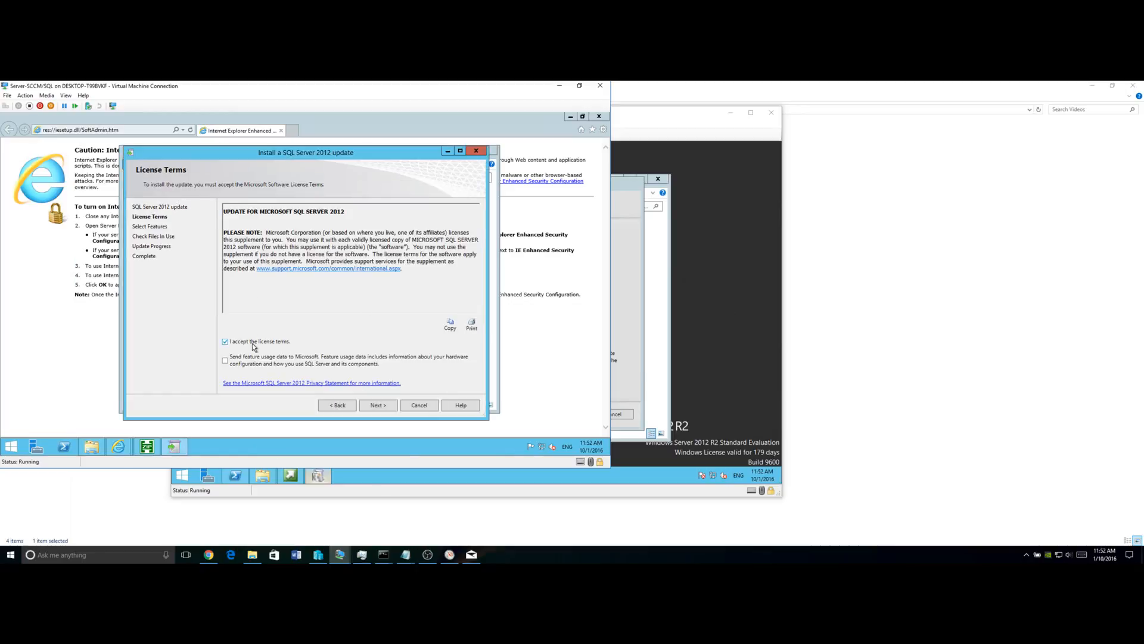
pyautogui.click(380, 405)
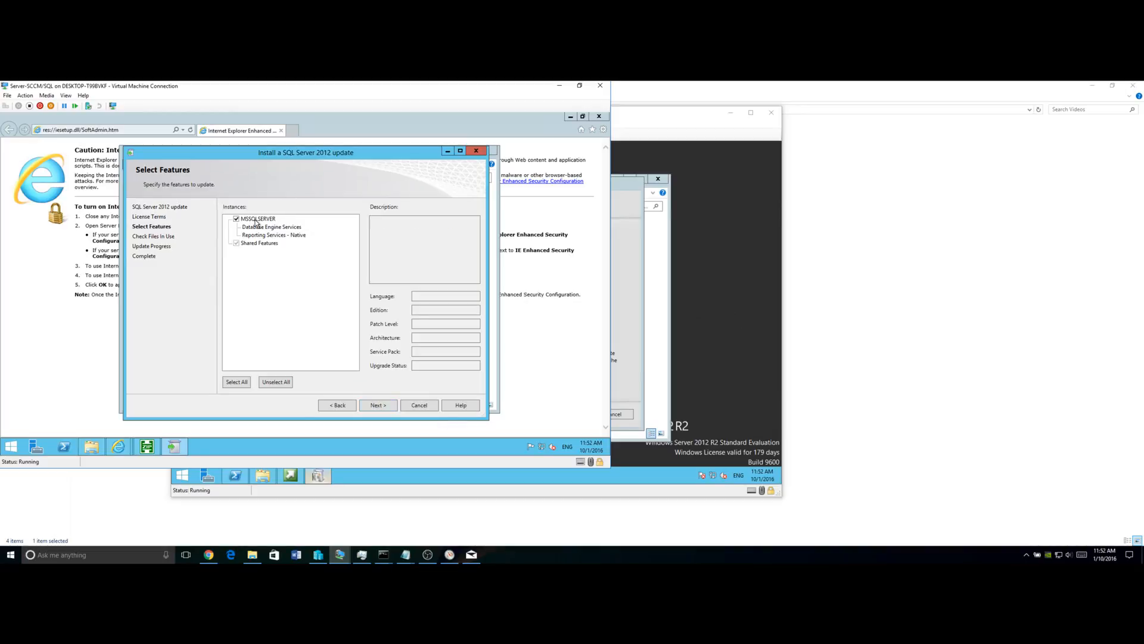
pyautogui.click(379, 404)
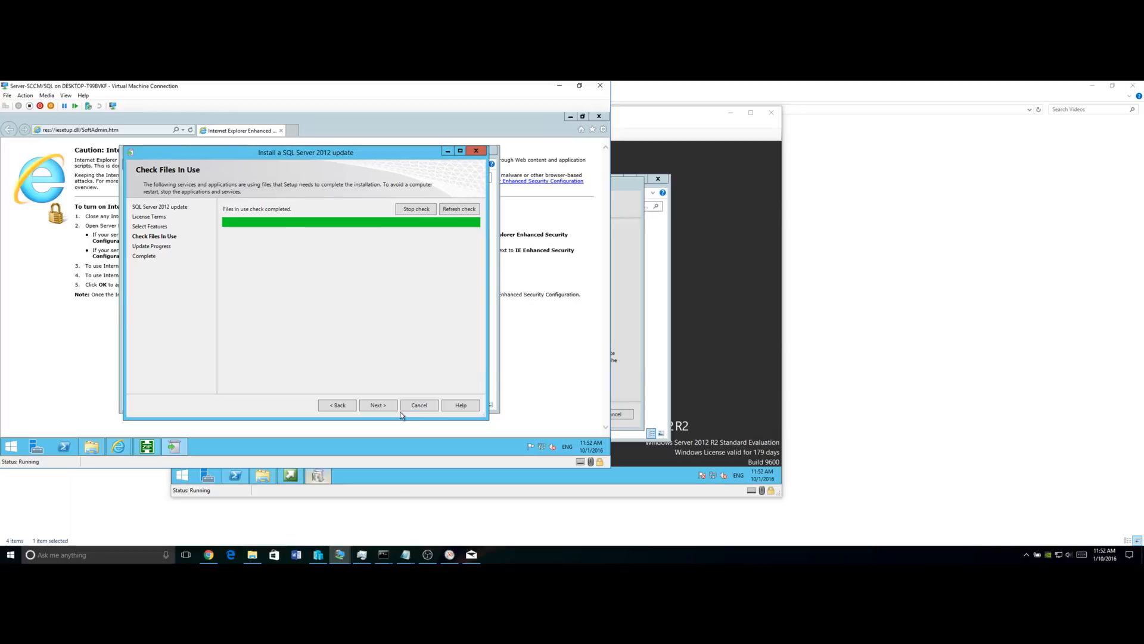
pyautogui.click(384, 406)
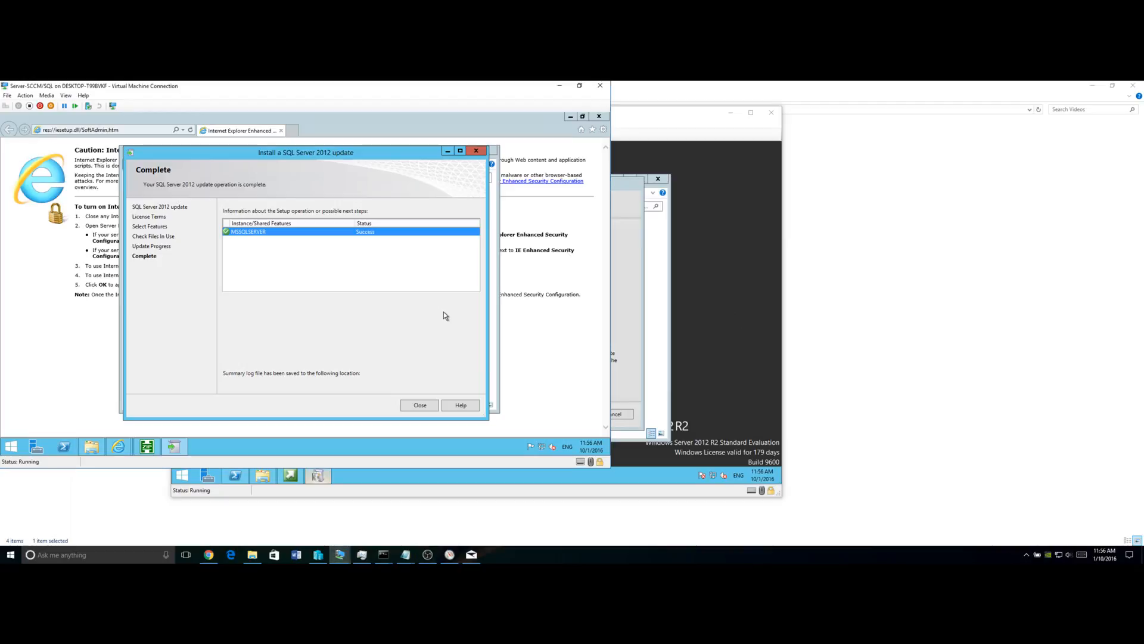
pyautogui.click(420, 406)
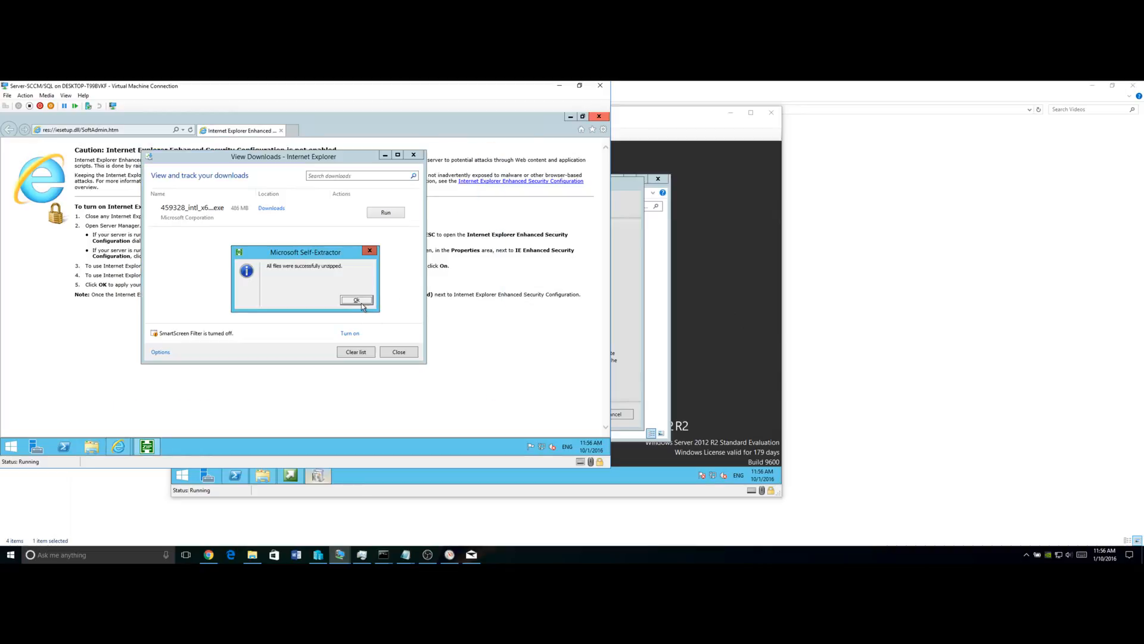
# Step: Dismiss the self-extractor message and close the download list and Internet Explorer
pyautogui.click(356, 299)
pyautogui.click(395, 353)
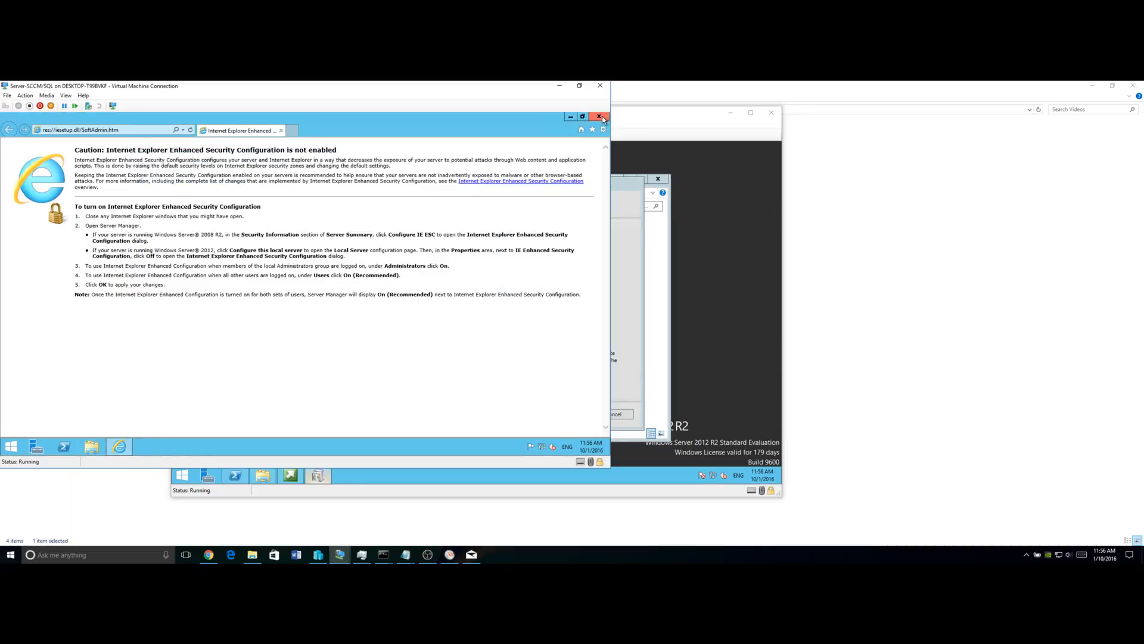
pyautogui.click(599, 117)
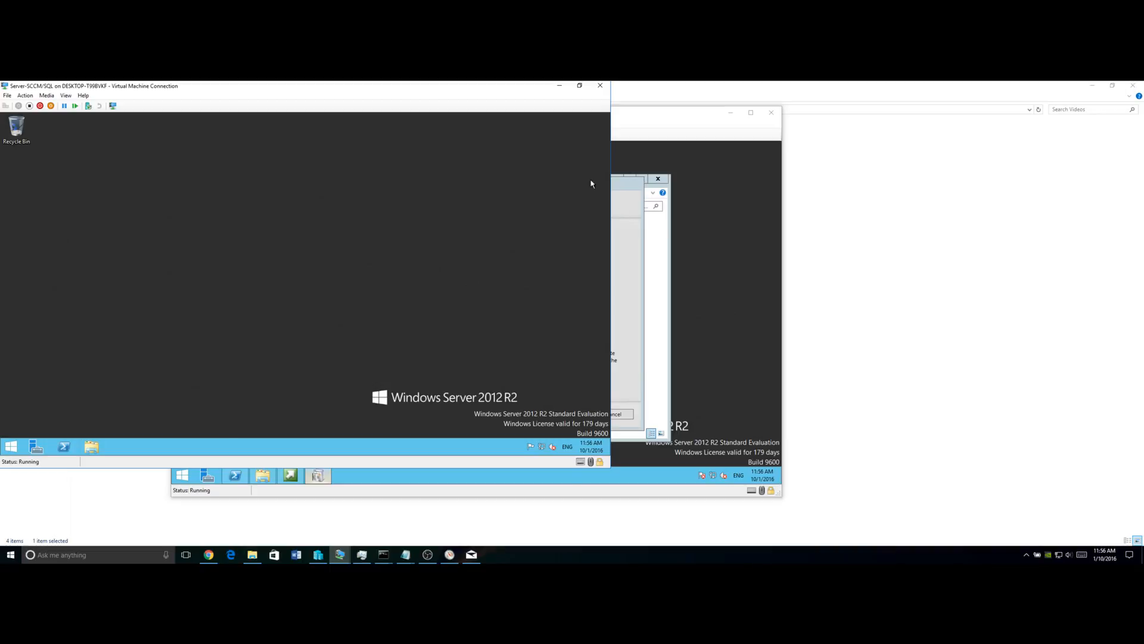
# Step: Switch to the SCCMCONSOLE virtual machine, dismiss the SQL version error, and resubmit the database information with the default SQL file paths
pyautogui.click(656, 242)
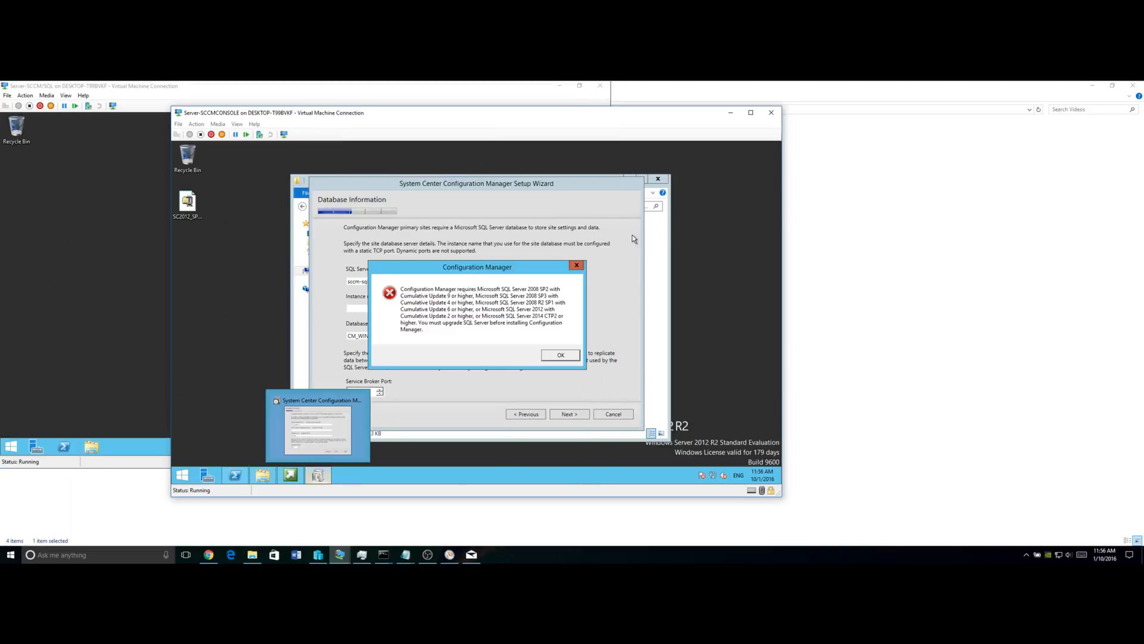
pyautogui.click(558, 356)
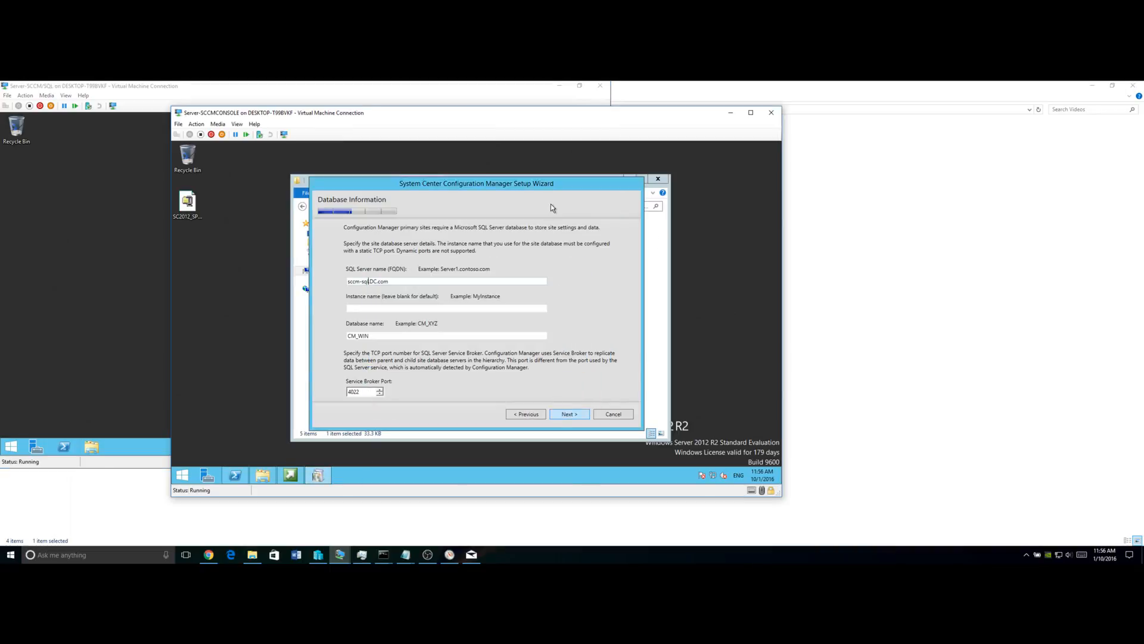
pyautogui.click(567, 414)
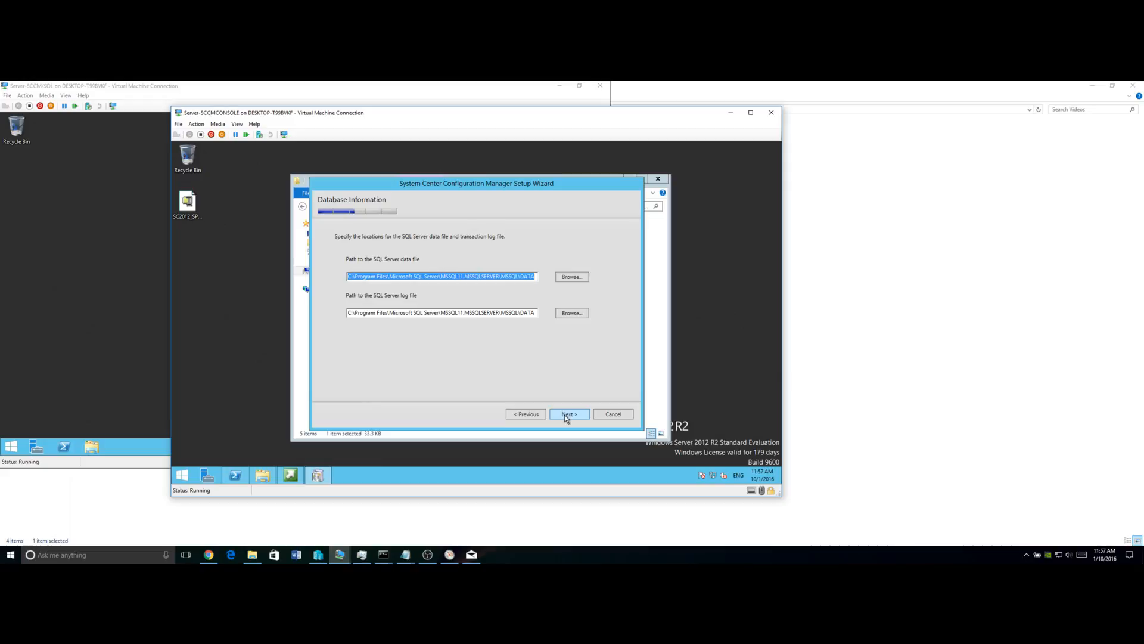
pyautogui.click(567, 414)
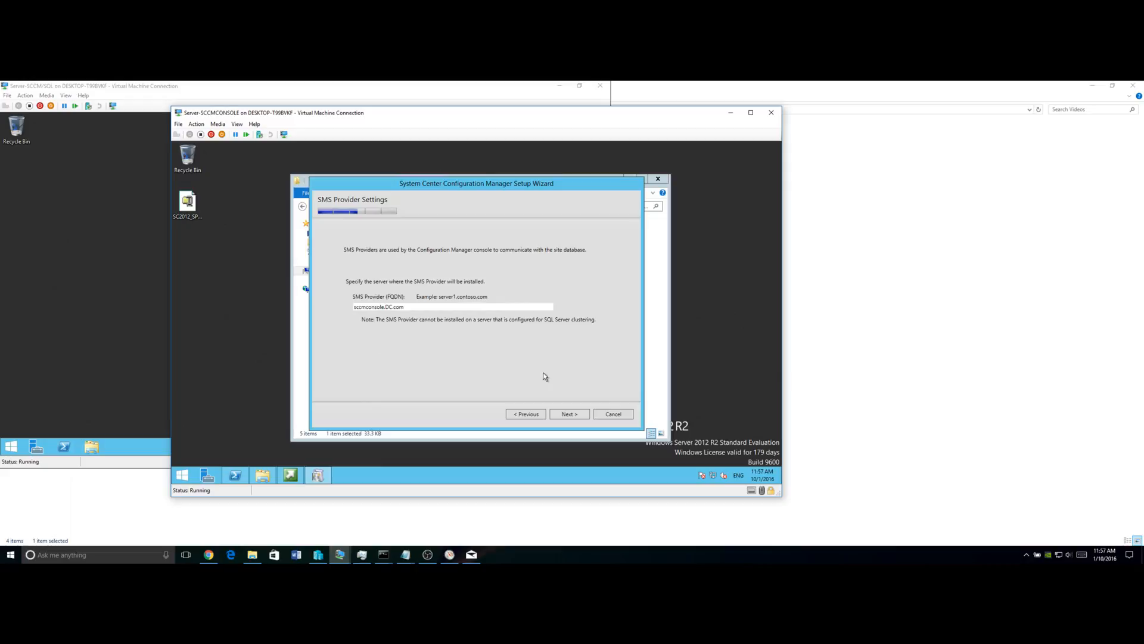
# Step: Keep sccmconsole.DC.com as SMS Provider, HTTPS-only client communication, and the management and distribution point roles over HTTPS
pyautogui.click(566, 416)
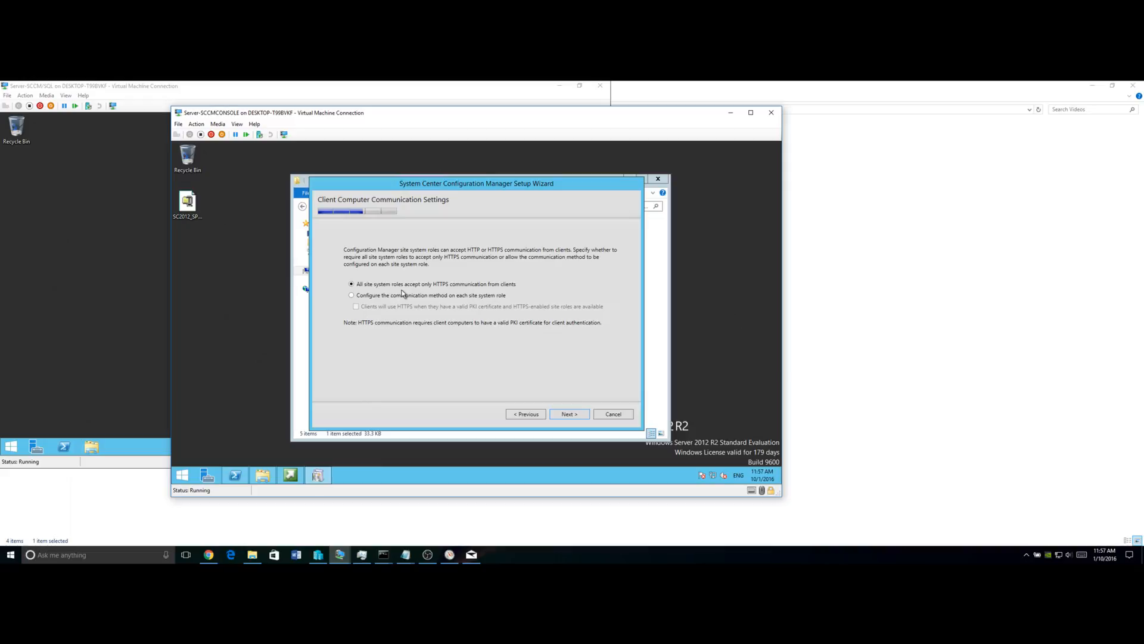
pyautogui.click(569, 413)
pyautogui.click(516, 349)
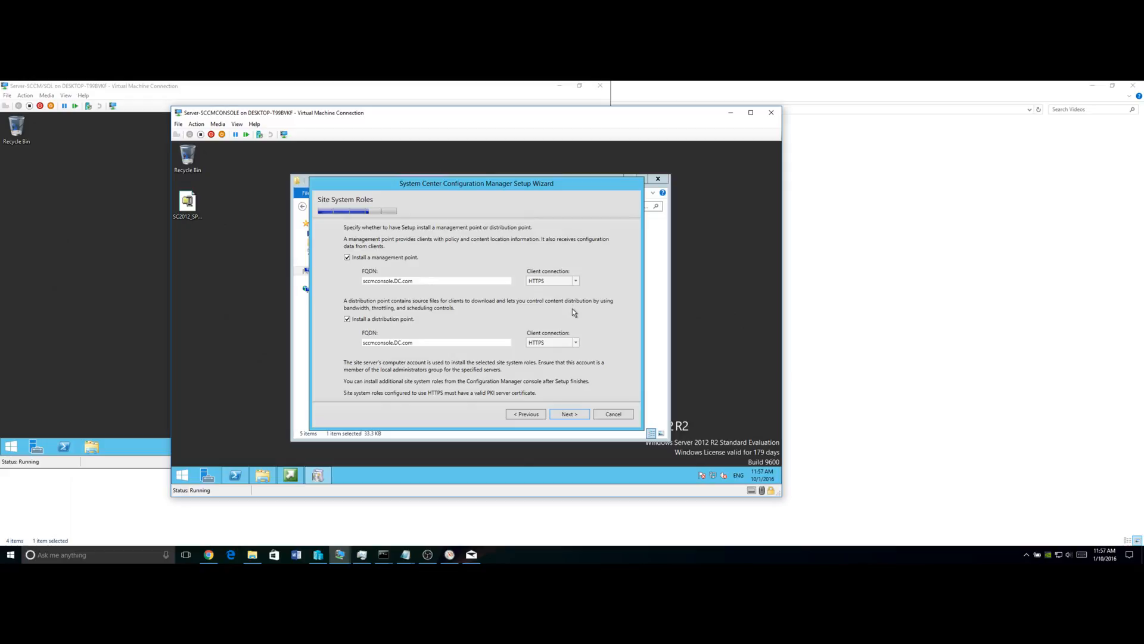
pyautogui.click(576, 415)
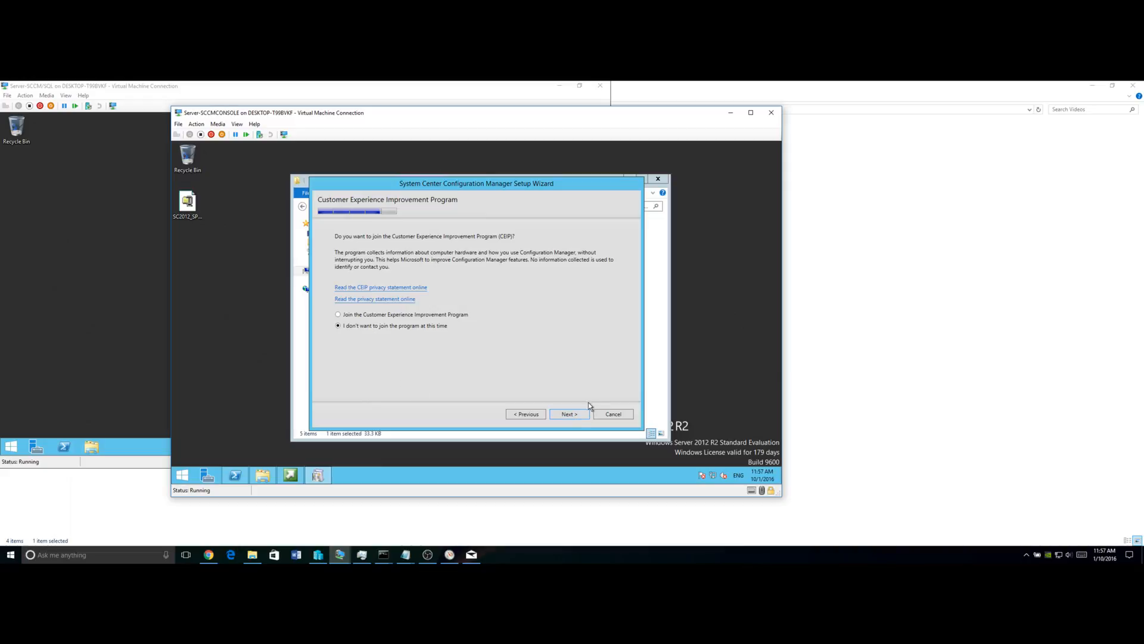
# Step: Decline the Customer Experience Improvement Program, review the settings summary, and start the prerequisite check
pyautogui.click(579, 416)
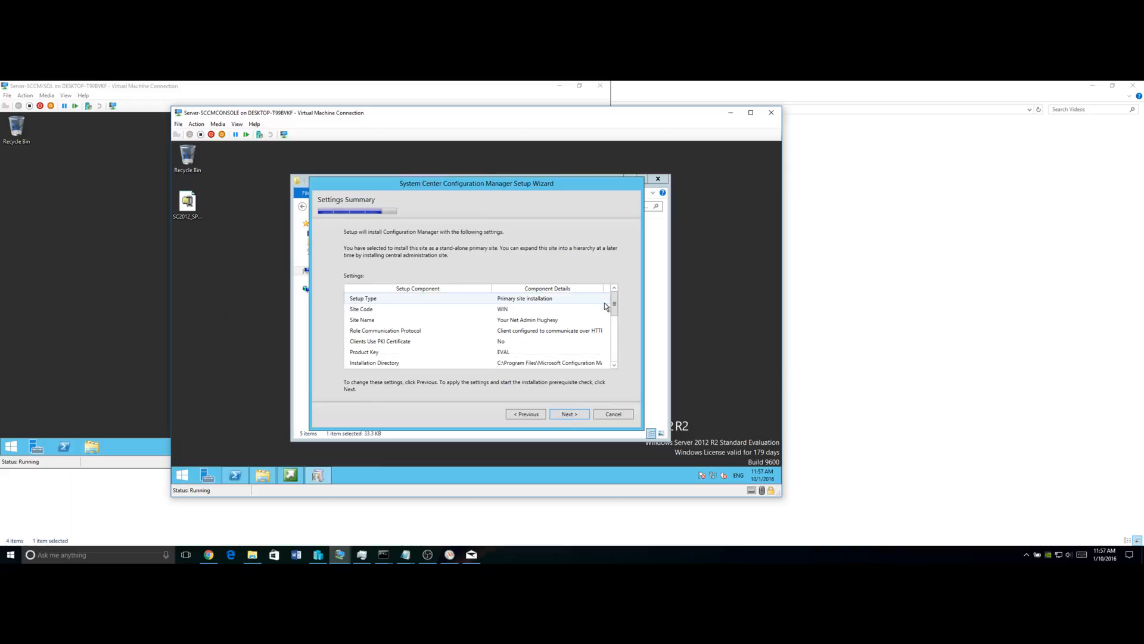
pyautogui.scroll(-5, 614, 301)
pyautogui.scroll(5, 627, 317)
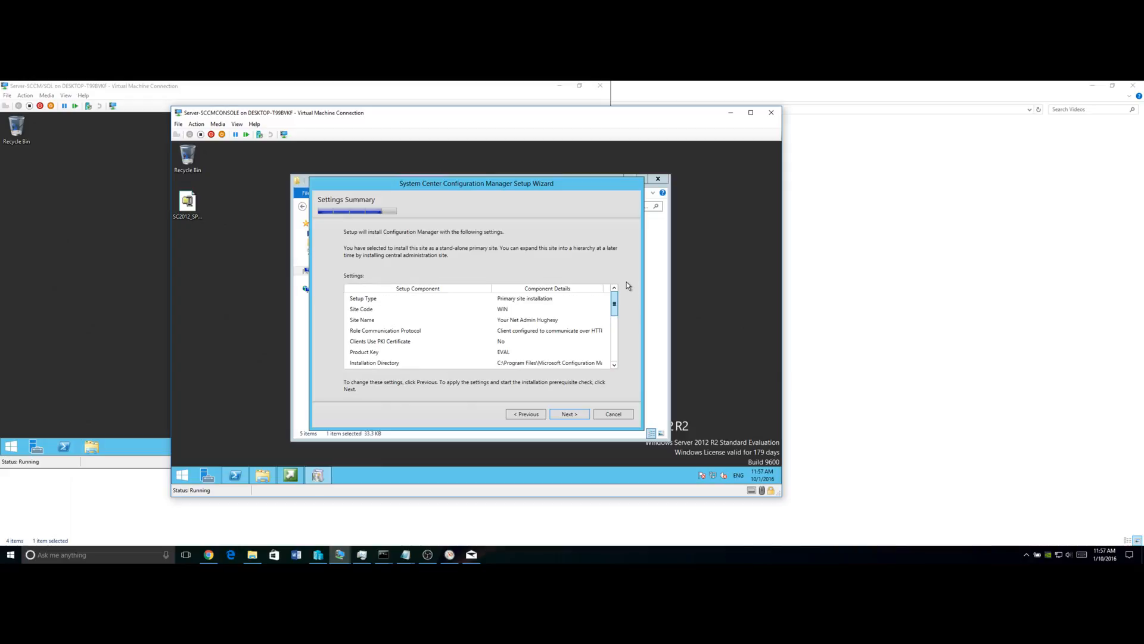
pyautogui.click(568, 413)
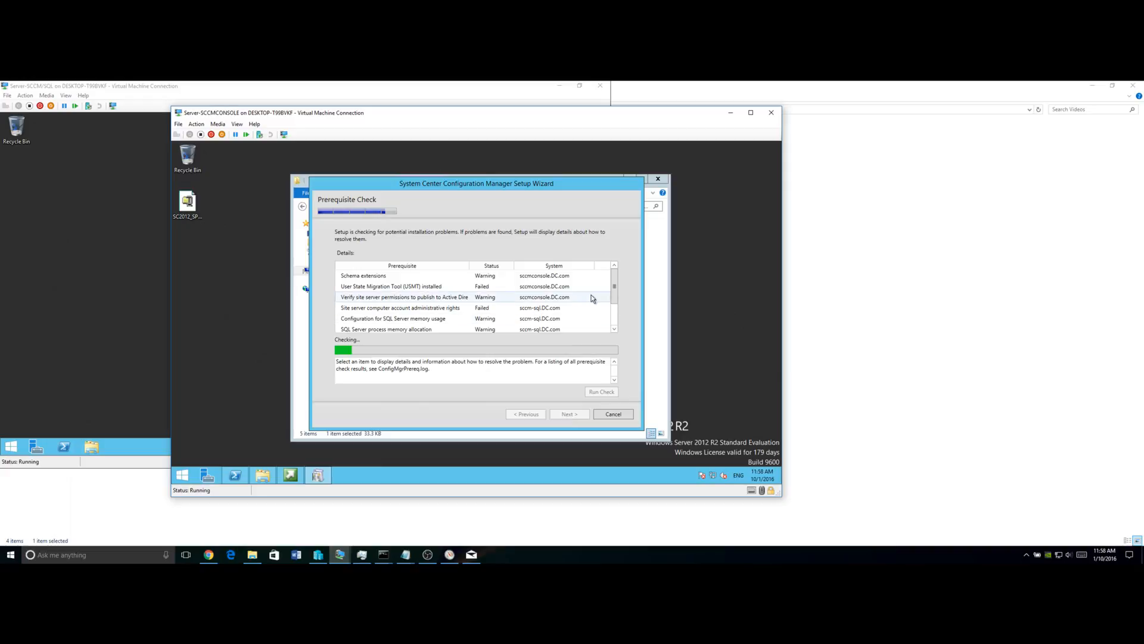
# Step: Examine the prerequisite details for User State Migration Tool, IIS HTTPS configuration, Windows Preinstallation Environment, Windows Deployment Tools and site server administrative rights
pyautogui.moveTo(616, 298)
pyautogui.mouseDown()
pyautogui.moveTo(616, 312)
pyautogui.moveTo(618, 281)
pyautogui.mouseUp()
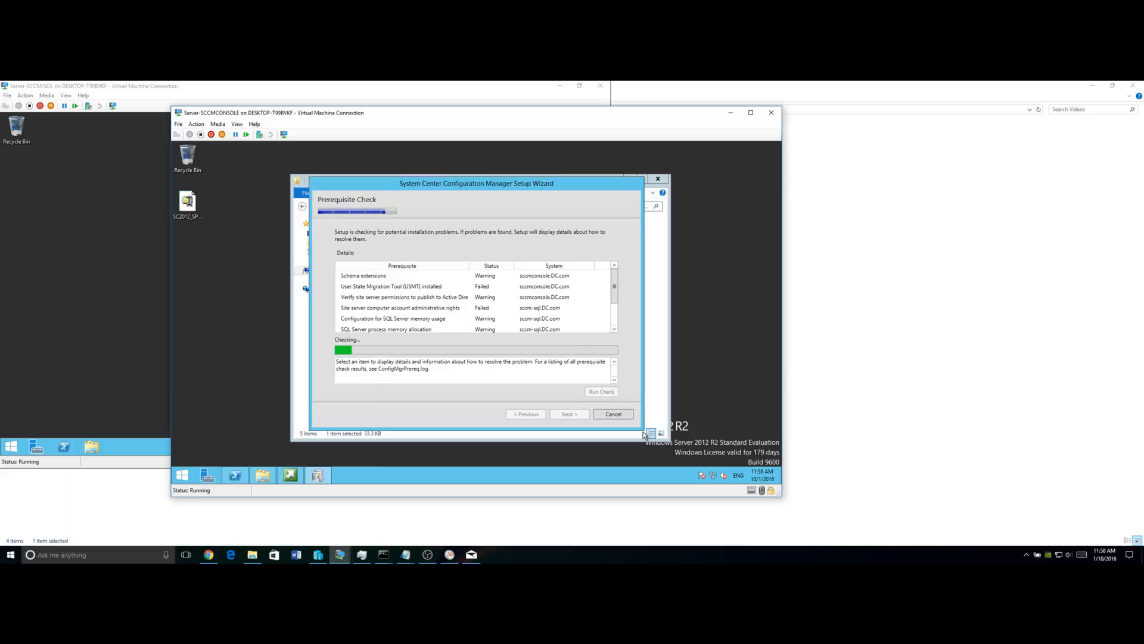
pyautogui.click(503, 287)
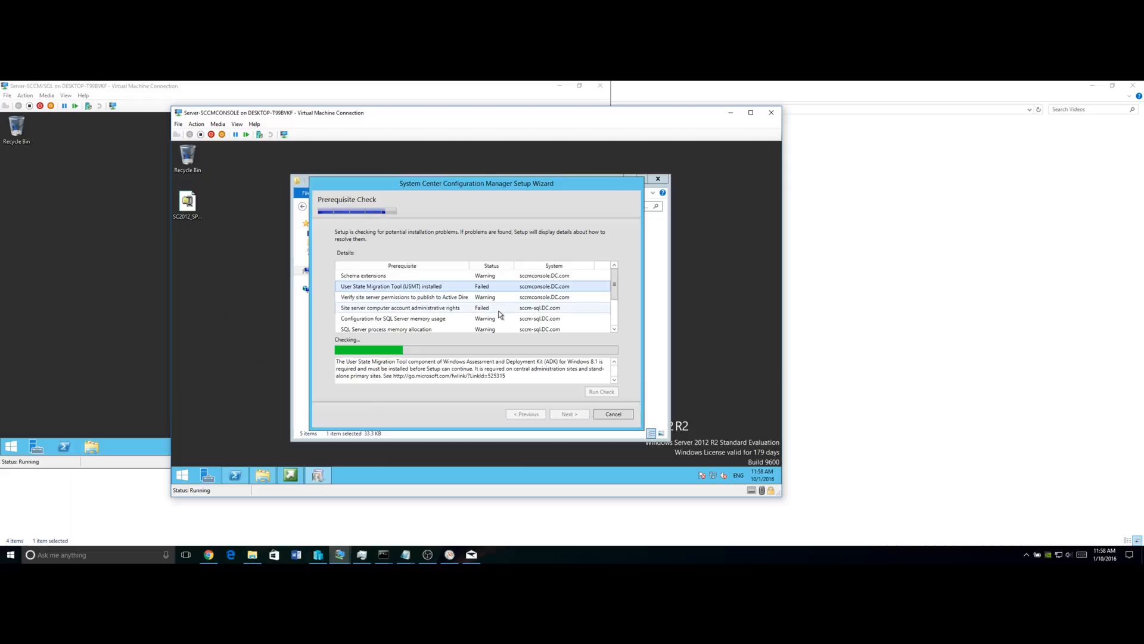
pyautogui.click(499, 308)
pyautogui.scroll(-2, 499, 314)
pyautogui.click(498, 316)
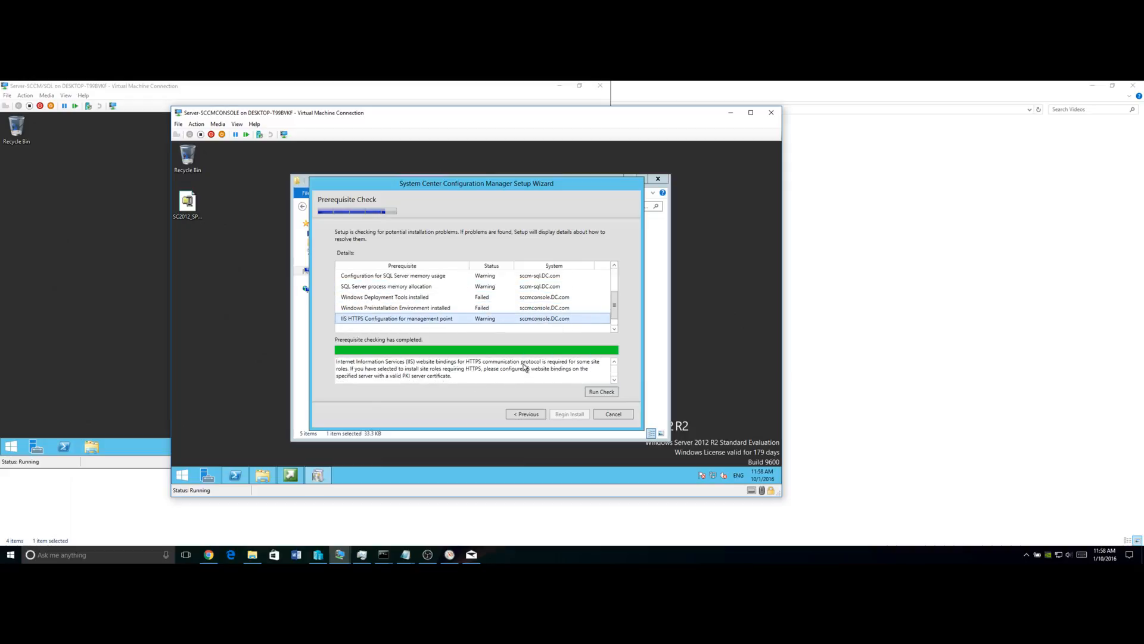
pyautogui.click(522, 309)
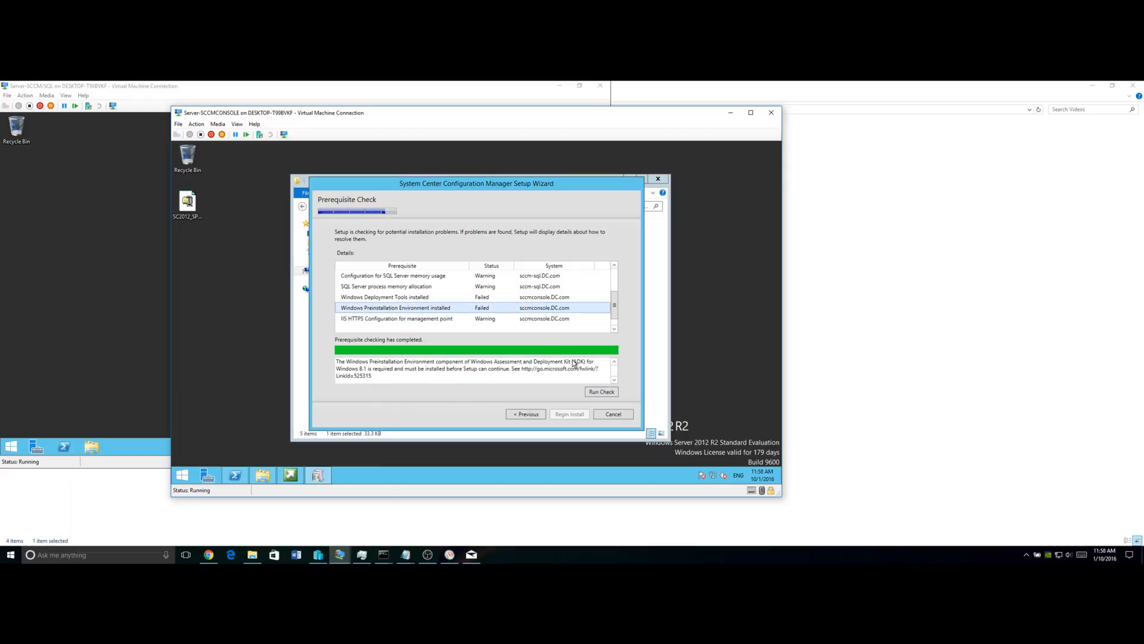
pyautogui.click(466, 297)
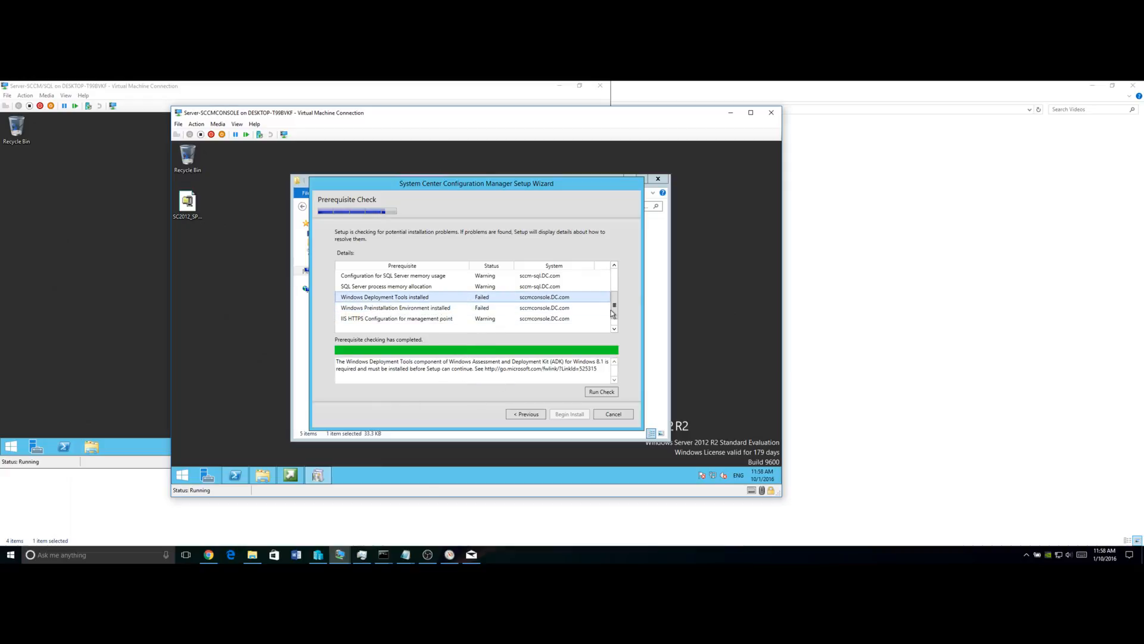
pyautogui.click(614, 264)
pyautogui.click(615, 265)
pyautogui.click(614, 264)
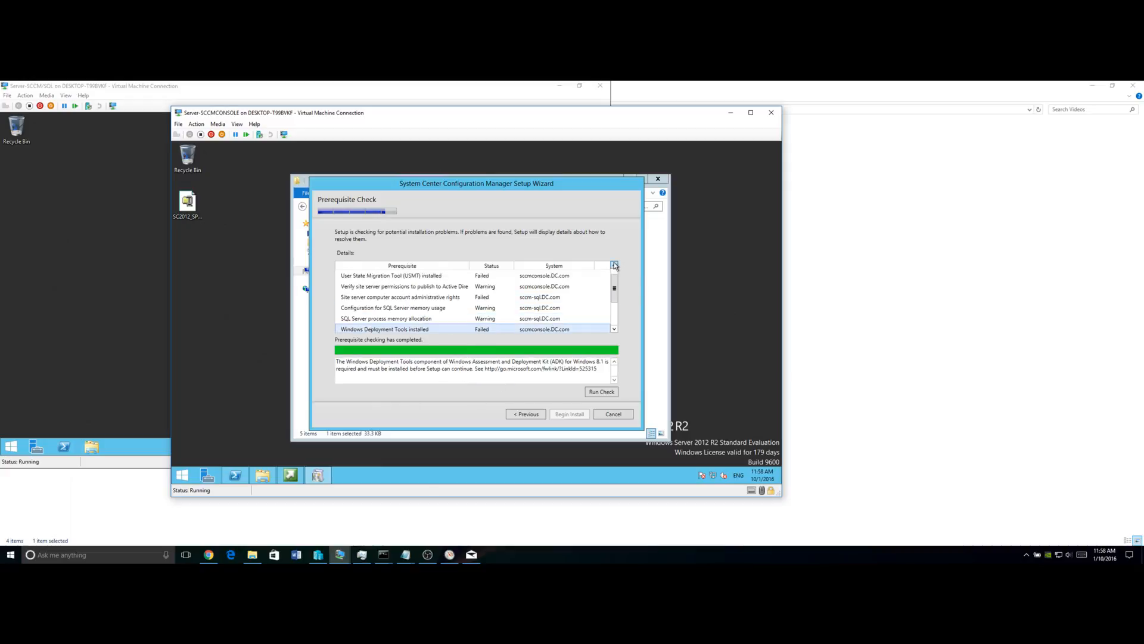
pyautogui.click(567, 297)
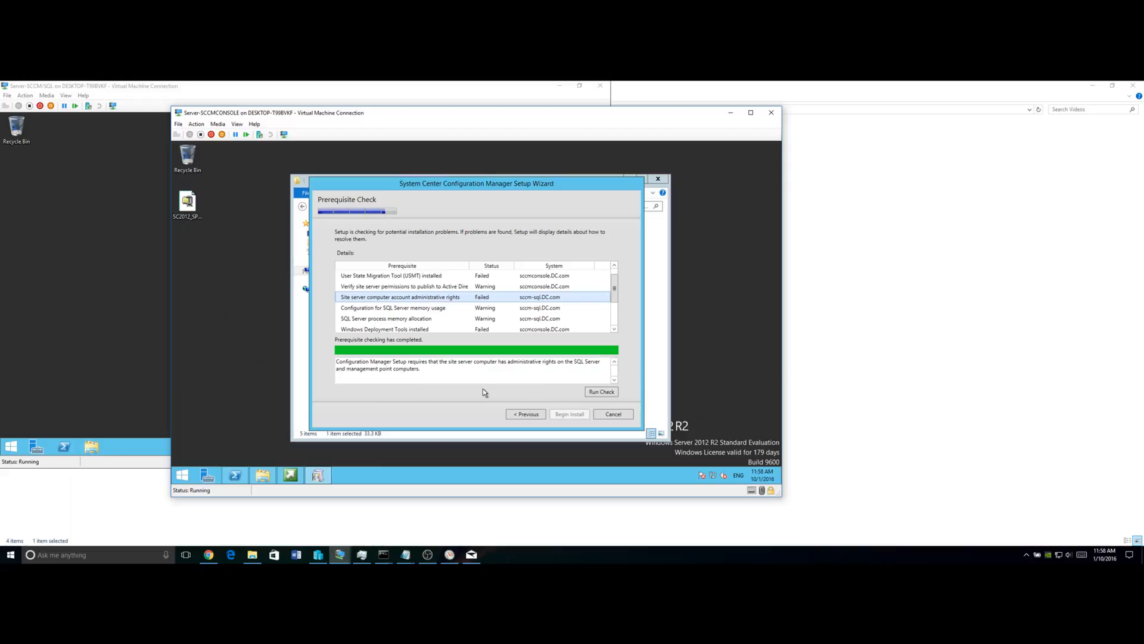
# Step: Switch to the SCCM/SQL virtual machine and open the local Administrators group in Computer Management
pyautogui.click(153, 340)
pyautogui.rightClick(3, 450)
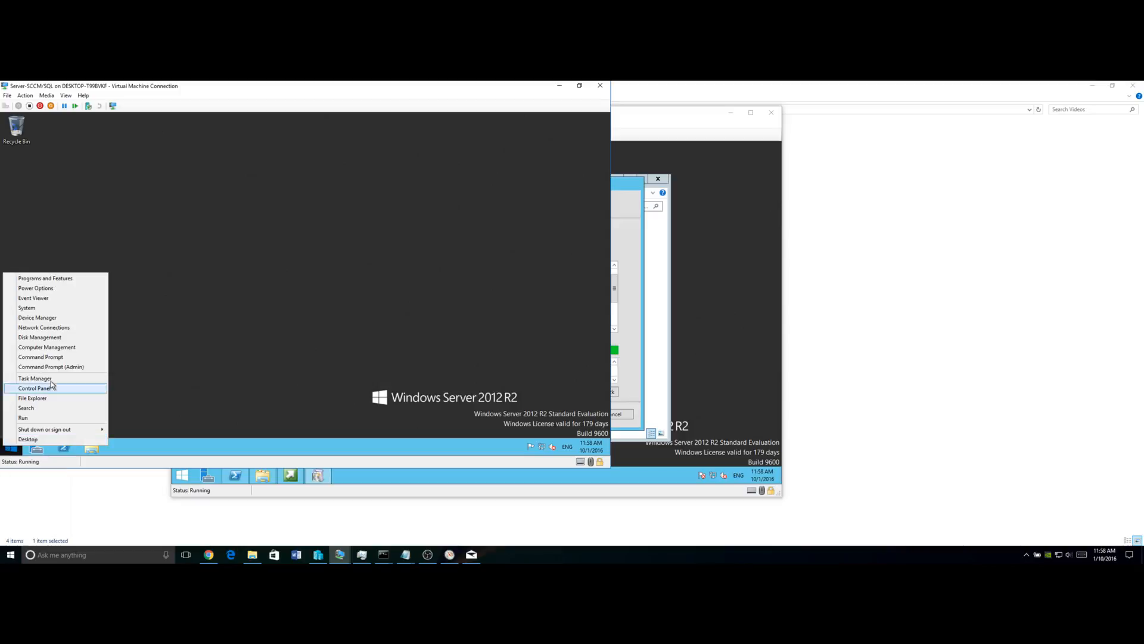
pyautogui.click(42, 348)
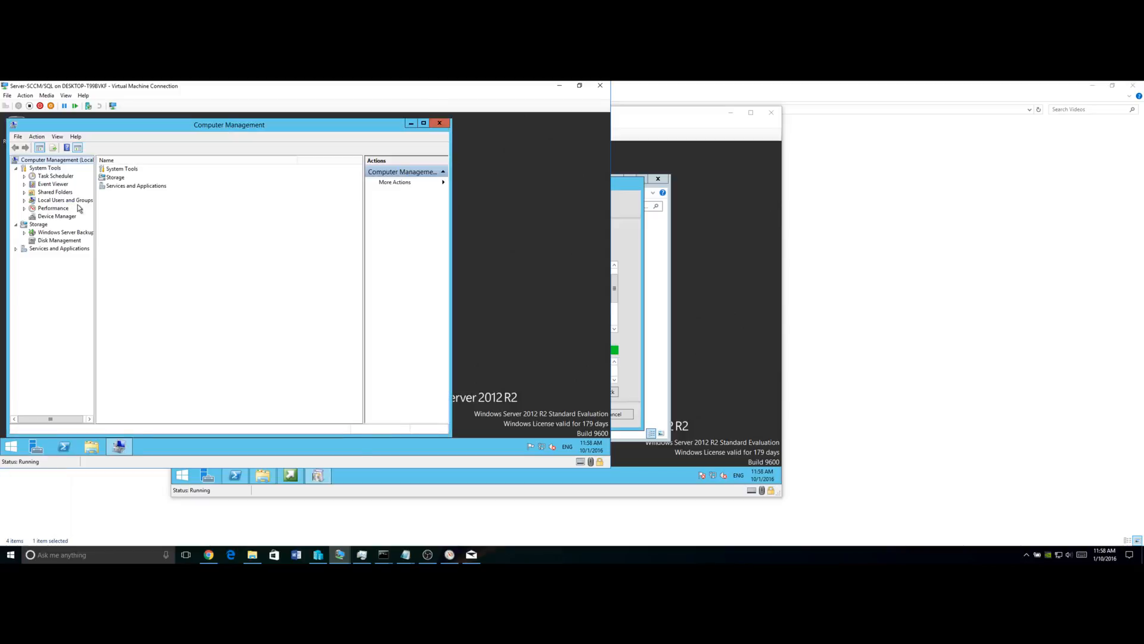
pyautogui.doubleClick(75, 200)
pyautogui.doubleClick(112, 178)
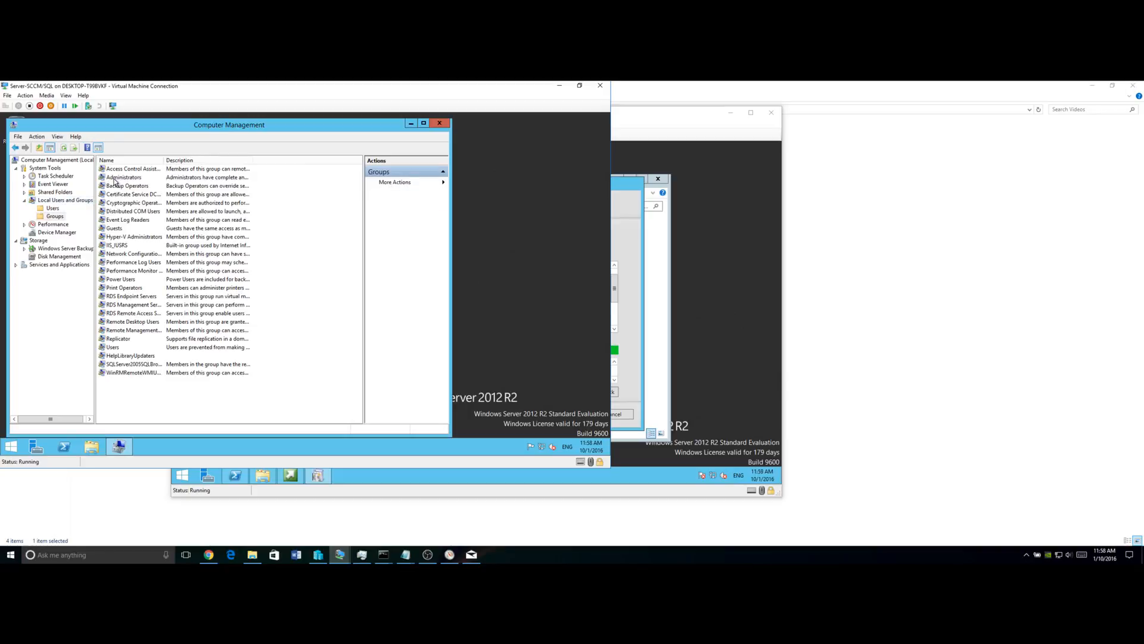
pyautogui.doubleClick(115, 178)
# Step: Include Computers in the searched object types and add the domain computer SCCMCONSOLE to the Administrators group
pyautogui.click(179, 348)
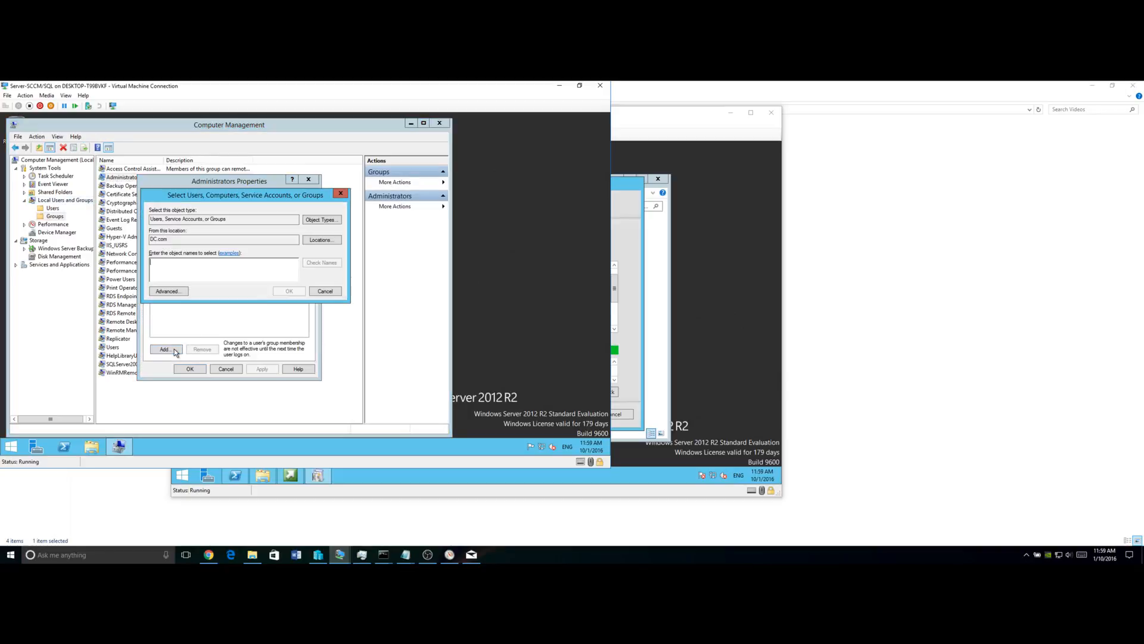
pyautogui.click(325, 240)
pyautogui.click(357, 322)
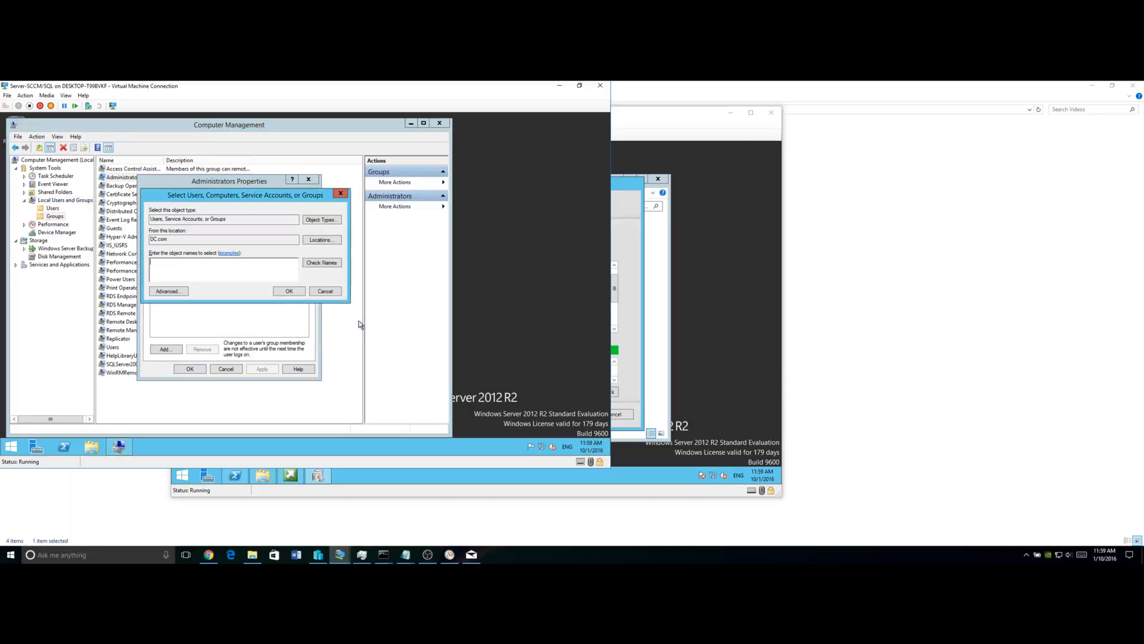
pyautogui.click(319, 219)
pyautogui.click(158, 255)
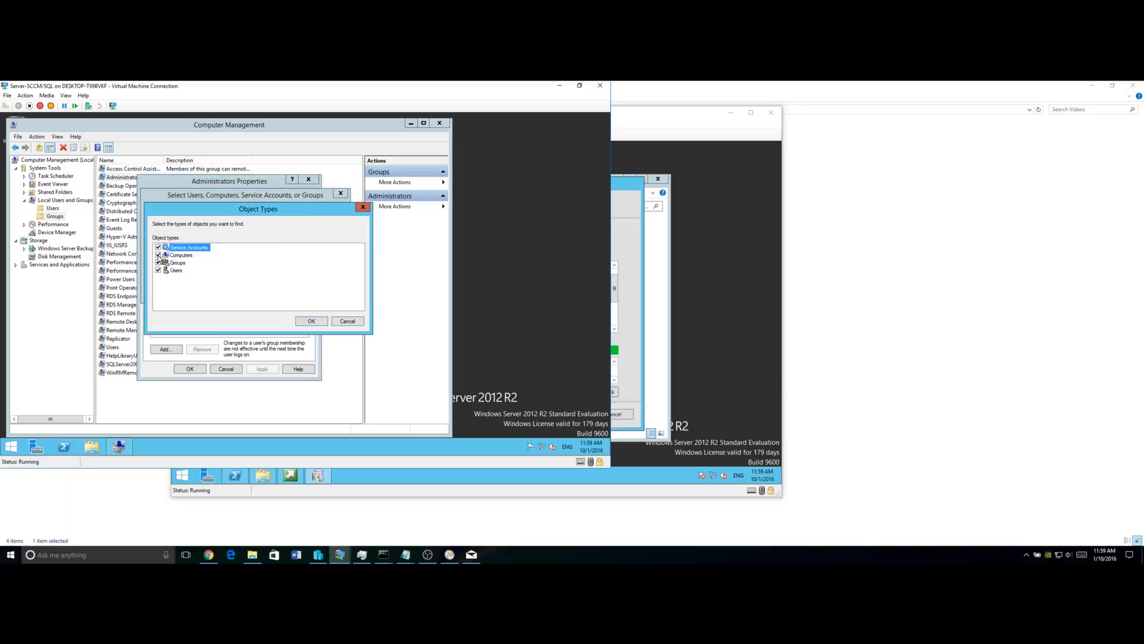
pyautogui.click(306, 322)
pyautogui.write('sc')
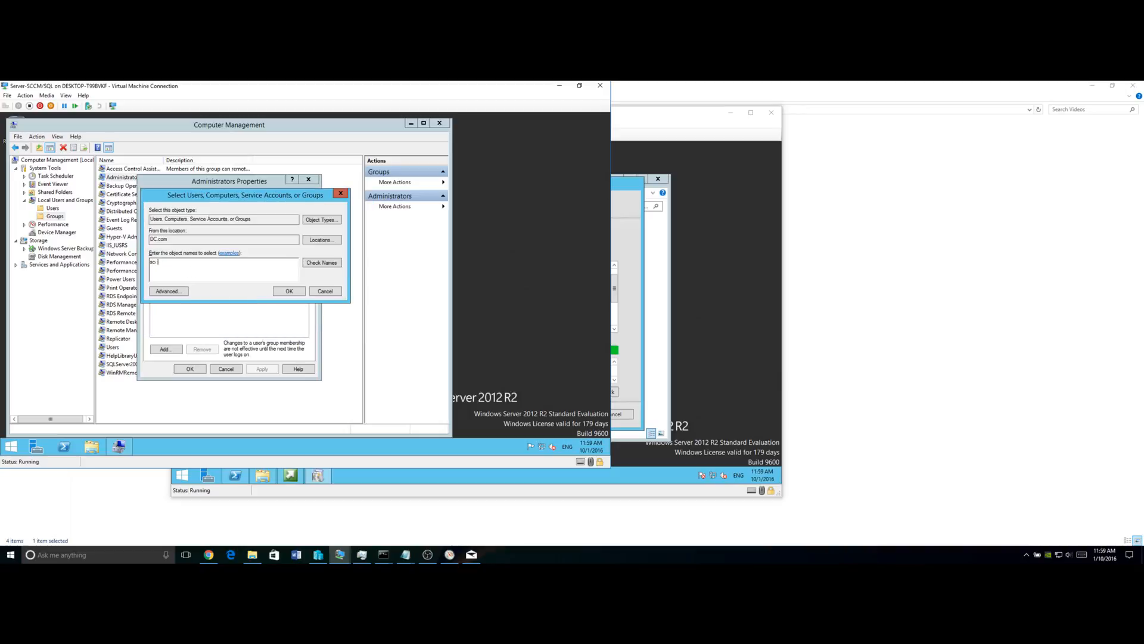
pyautogui.write('cmcon')
pyautogui.press('Return')
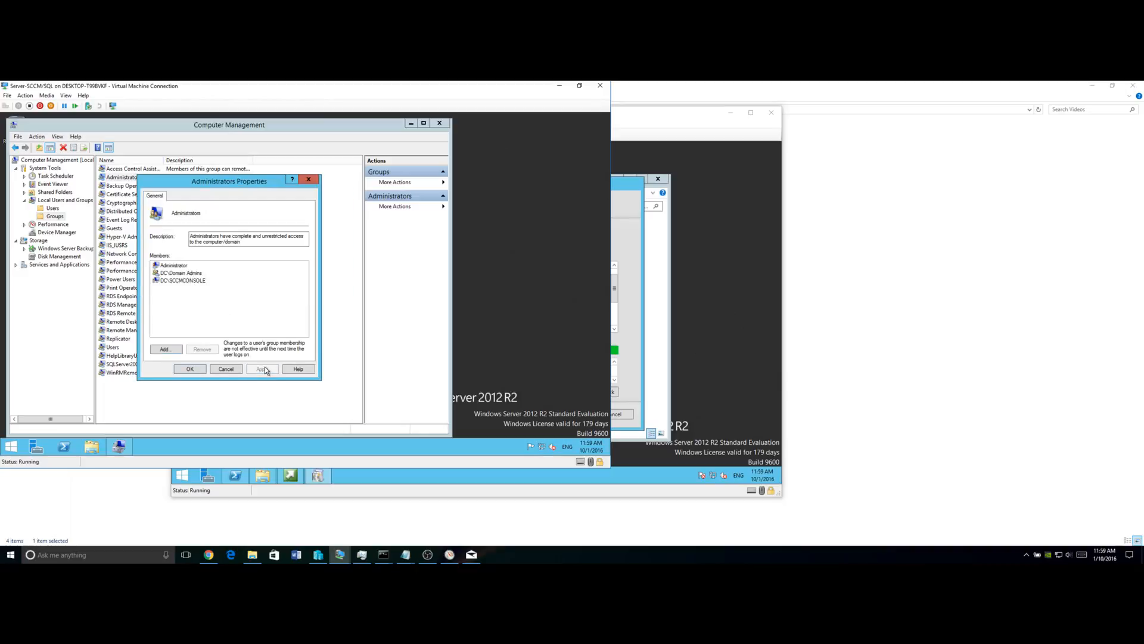
pyautogui.click(189, 369)
# Step: Close Computer Management, return to the SCCMCONSOLE virtual machine, and rerun the prerequisite check
pyautogui.click(444, 123)
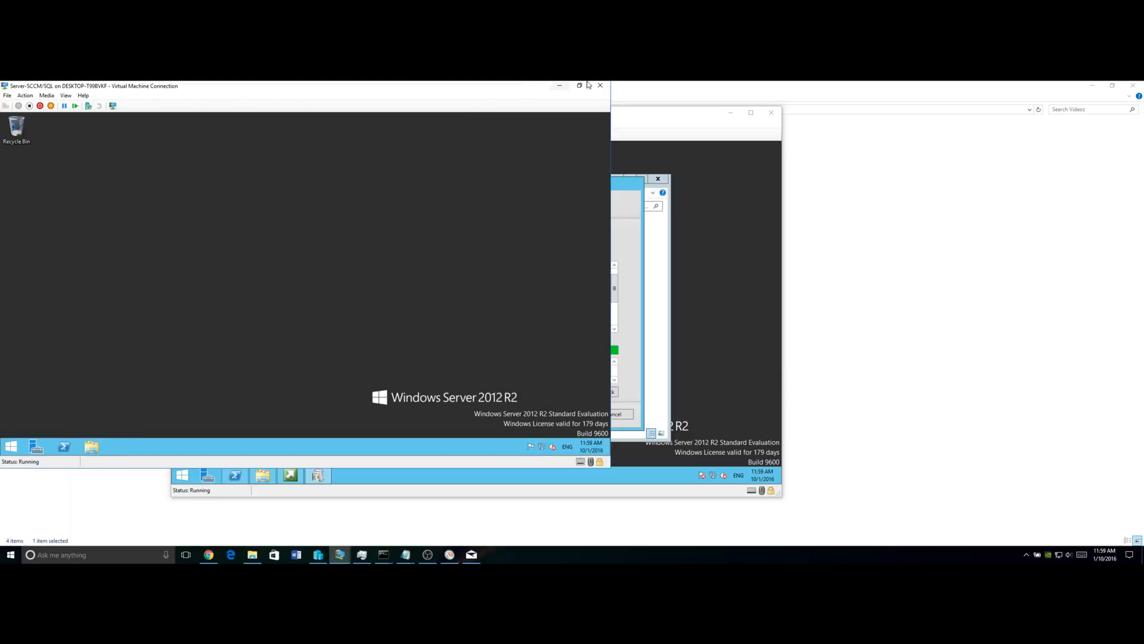
pyautogui.click(559, 85)
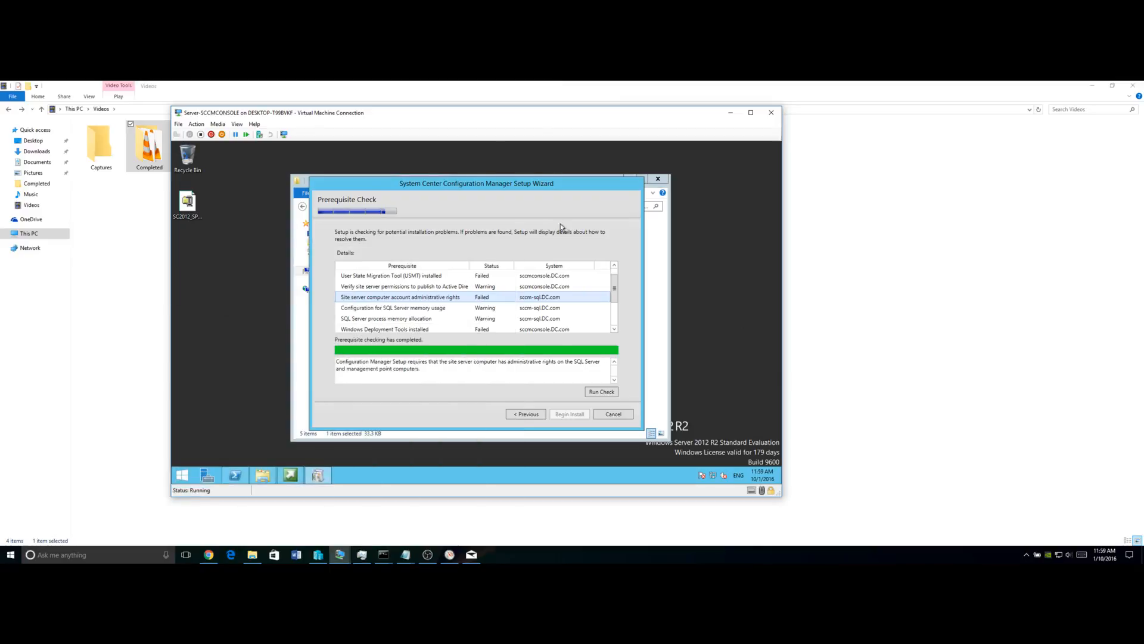
pyautogui.click(602, 391)
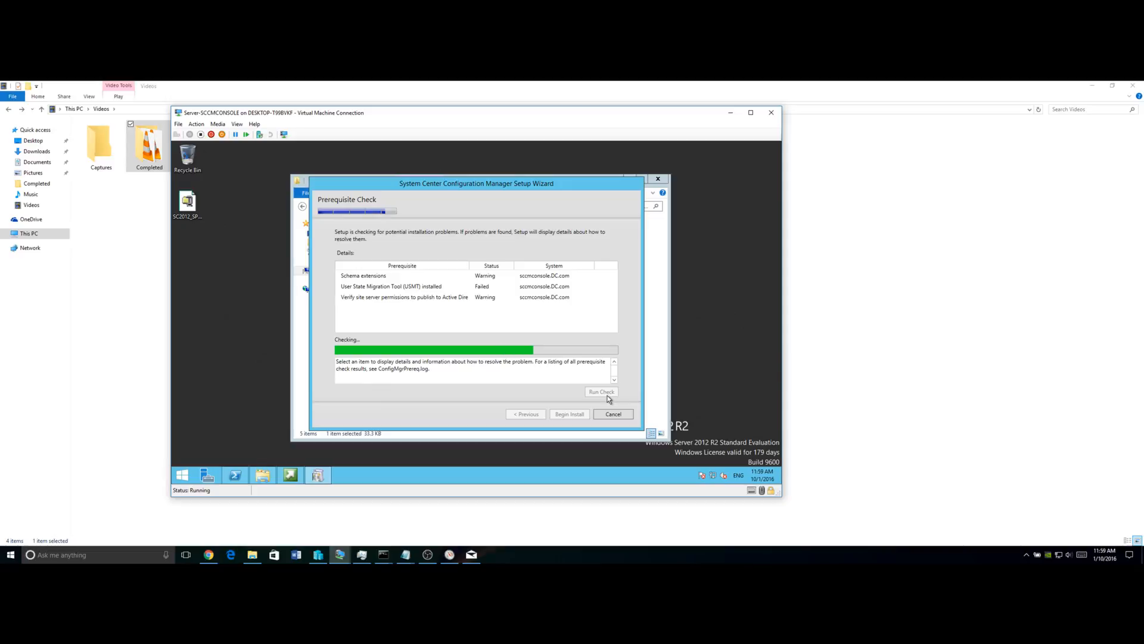
# Step: Examine the rerun check's details on Active Directory publishing permissions and SQL Server process memory allocation, and look through the prerequisite list
pyautogui.click(458, 299)
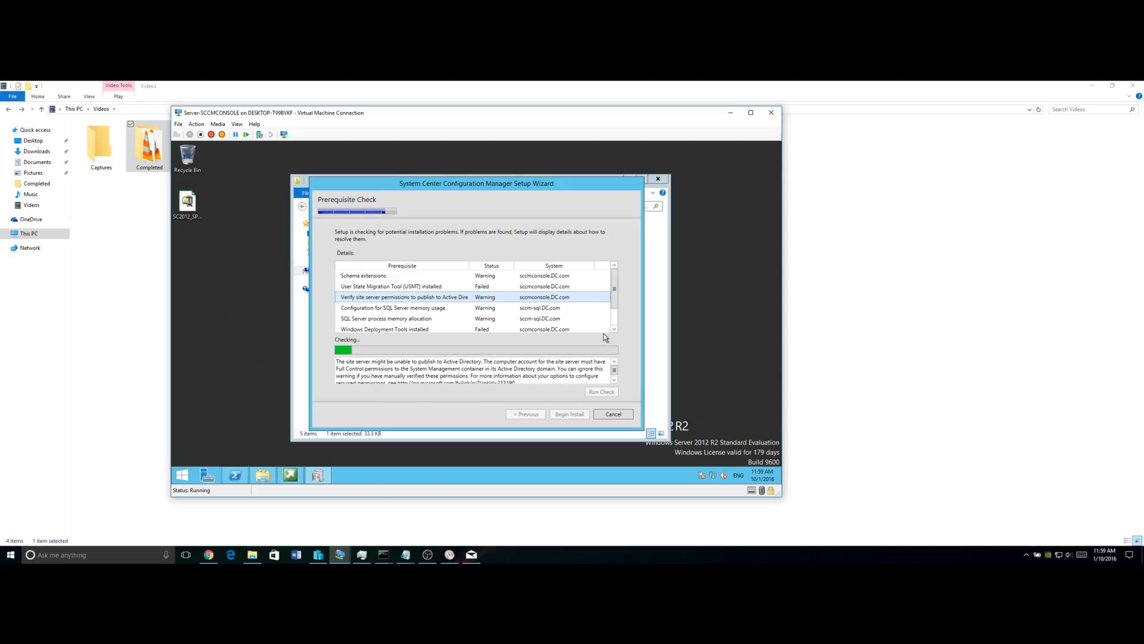
pyautogui.click(432, 320)
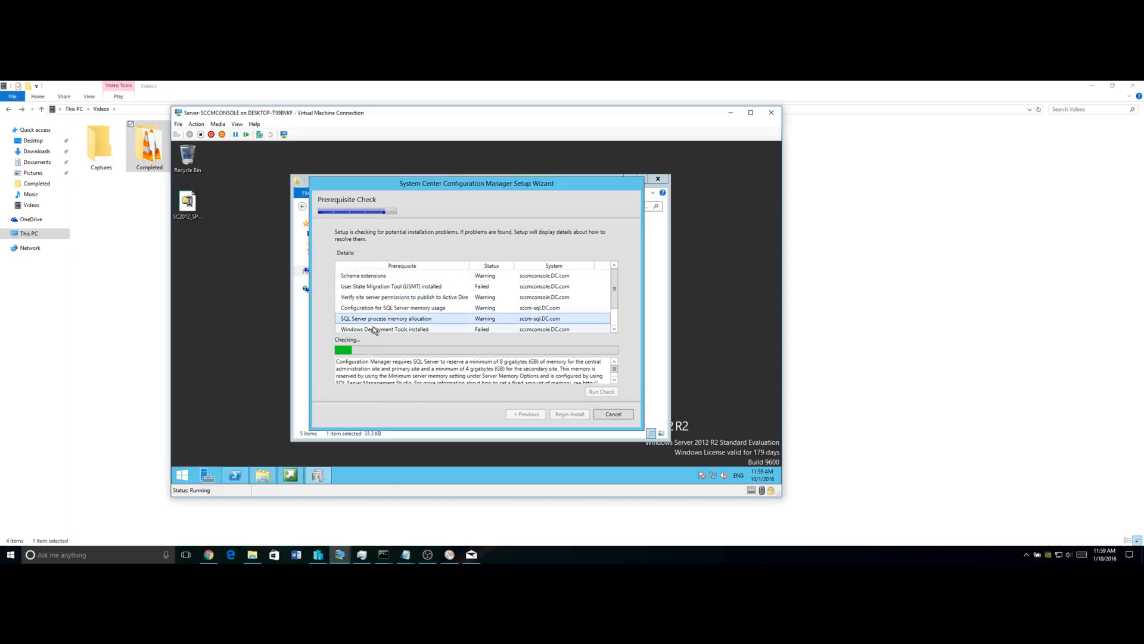
pyautogui.click(614, 328)
pyautogui.click(614, 329)
pyautogui.click(614, 328)
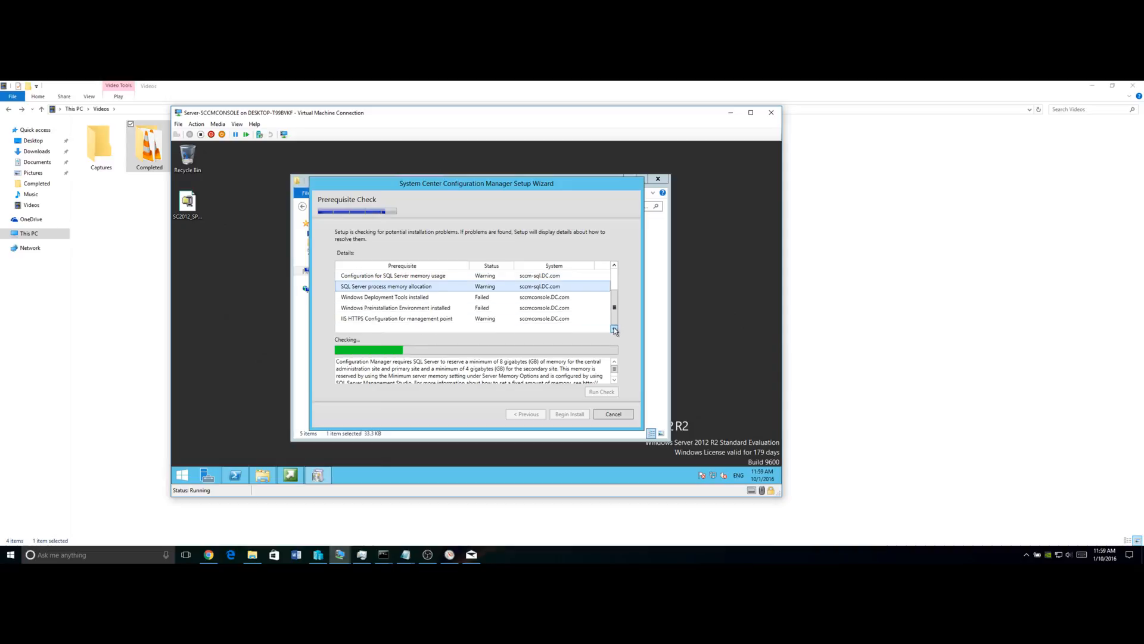
pyautogui.click(615, 267)
pyautogui.click(614, 267)
pyautogui.click(614, 267)
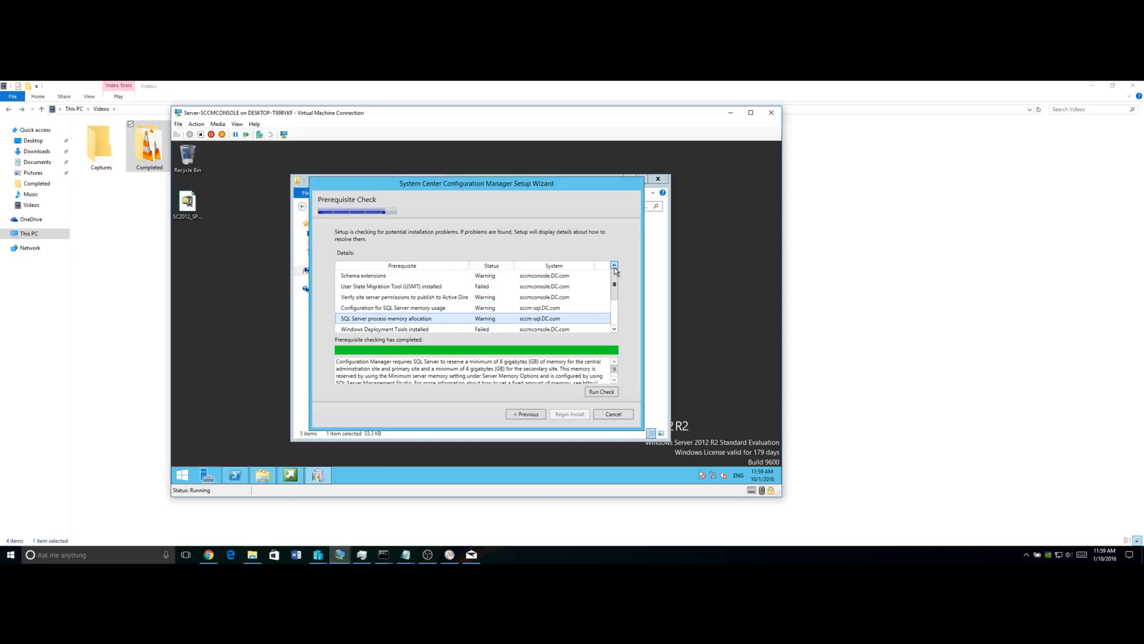
# Step: Review the remaining prerequisites, reading the details for Windows Preinstallation Environment and Windows Deployment Tools
pyautogui.click(615, 328)
pyautogui.click(614, 328)
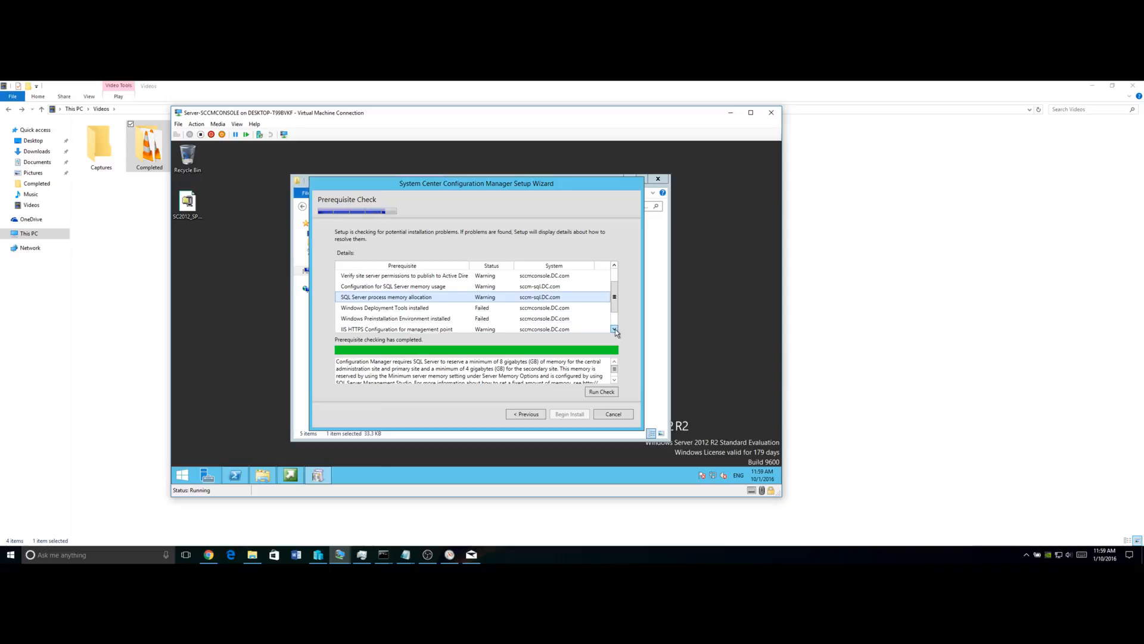
pyautogui.click(614, 328)
pyautogui.click(615, 328)
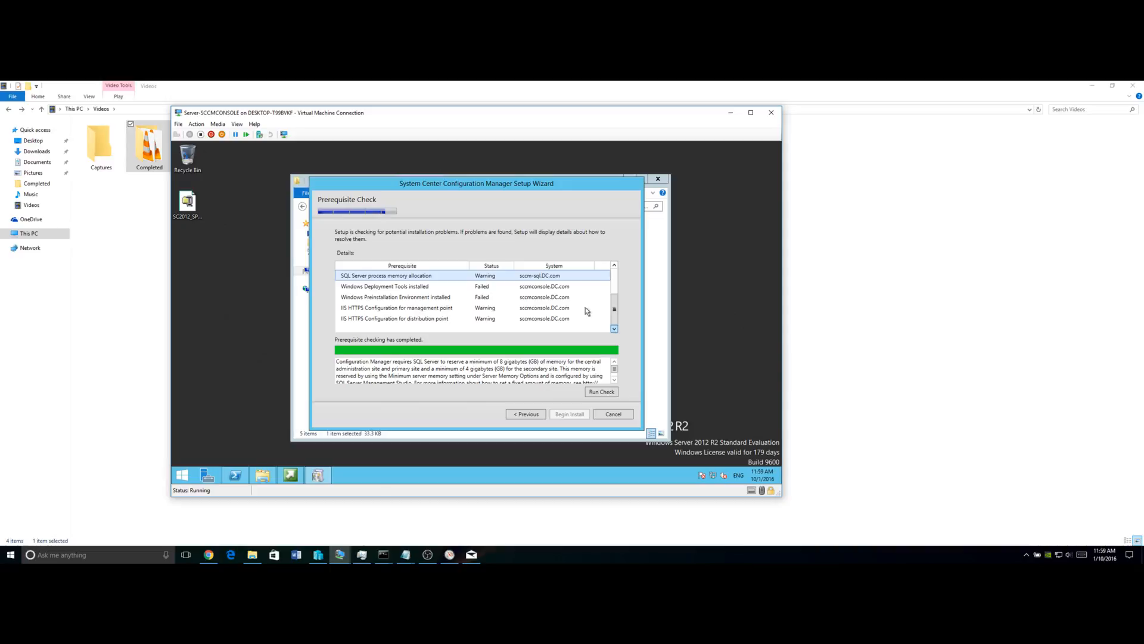
pyautogui.click(456, 298)
pyautogui.click(429, 287)
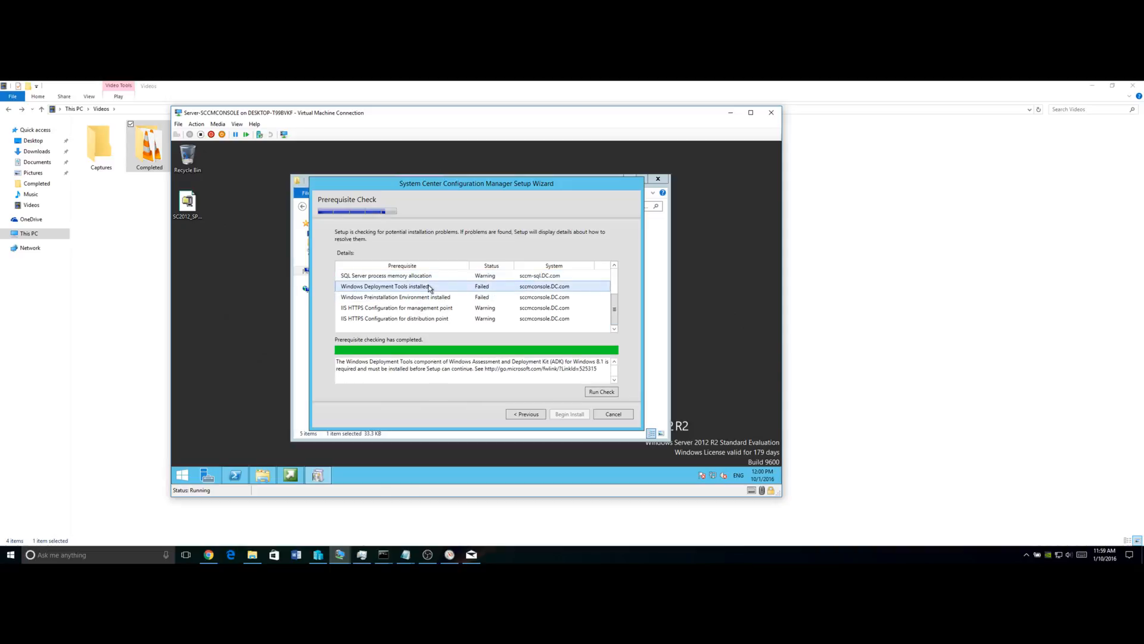
pyautogui.click(614, 264)
pyautogui.click(615, 265)
pyautogui.click(614, 265)
pyautogui.click(615, 265)
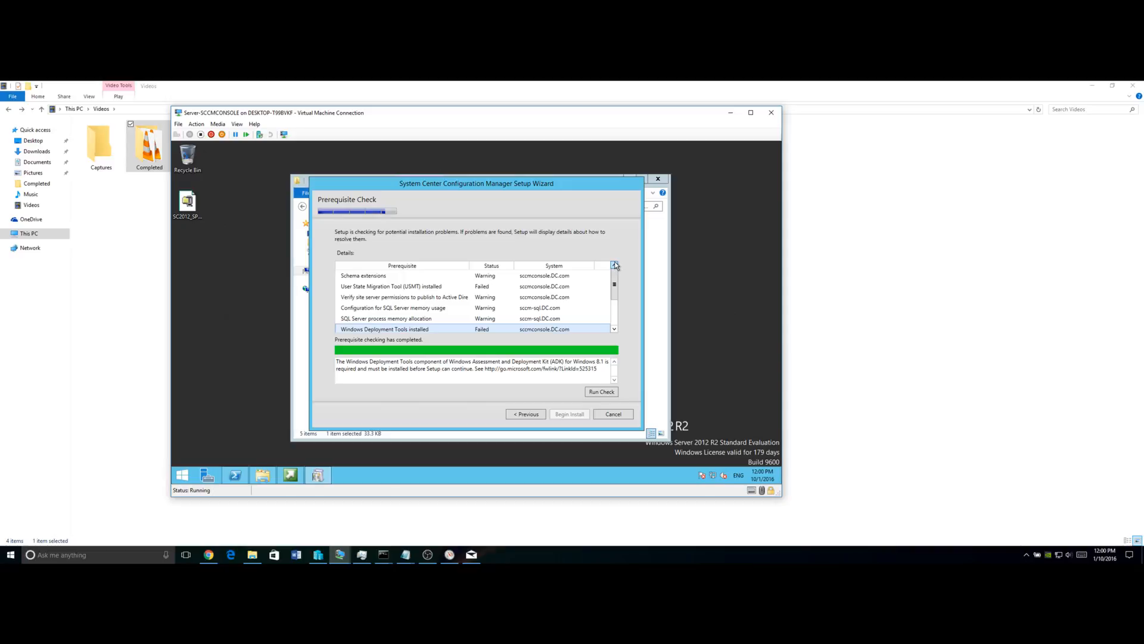